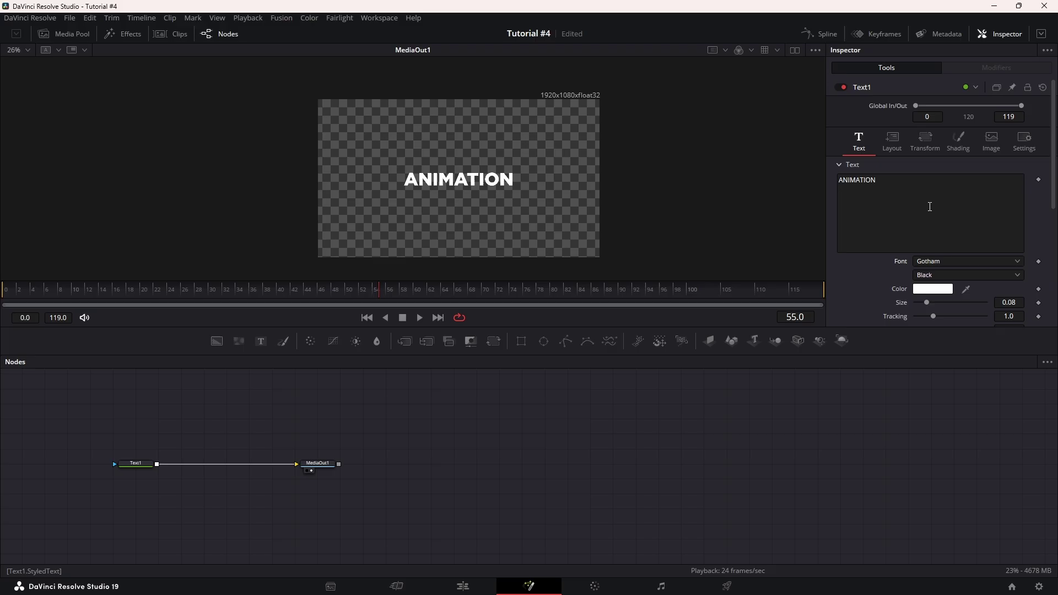
Enter ANIMATION as the content of the text node
{"action": "right_click", "coordinate": [927, 194]}
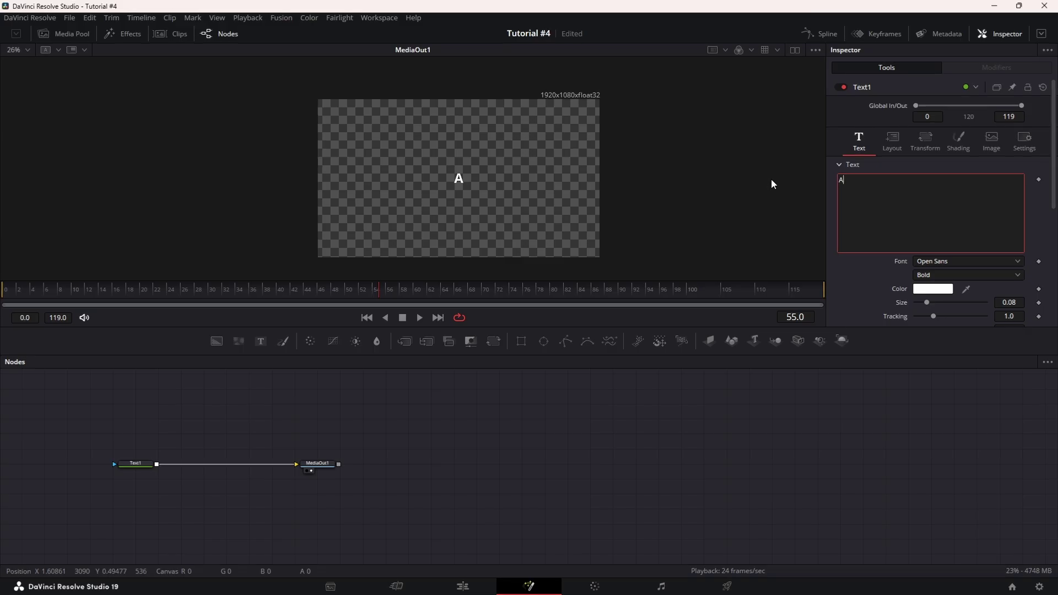
{"action": "type", "text": "NIM"}
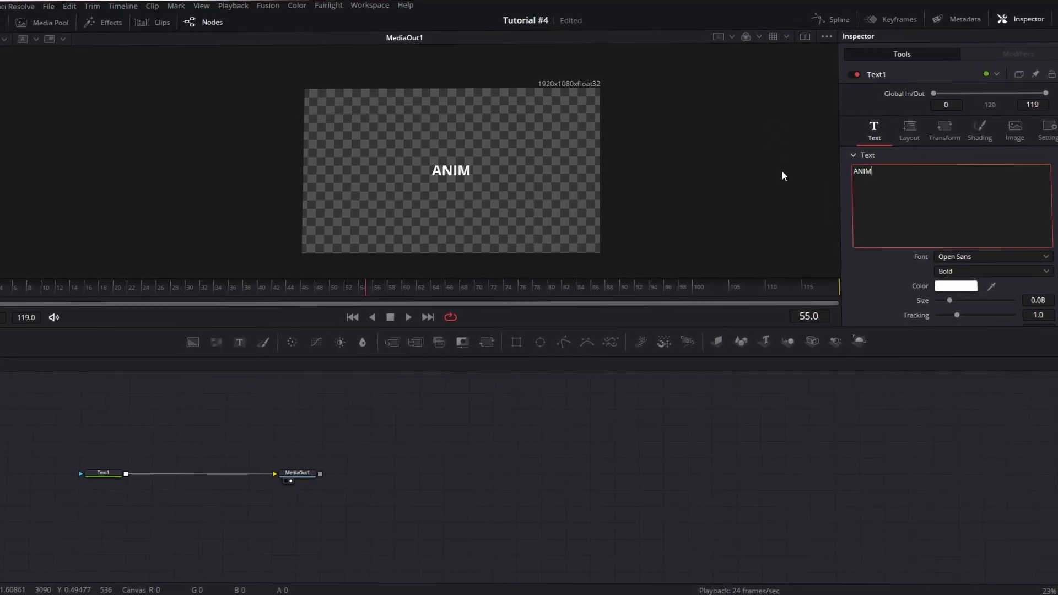
{"action": "type", "text": "ATIO"}
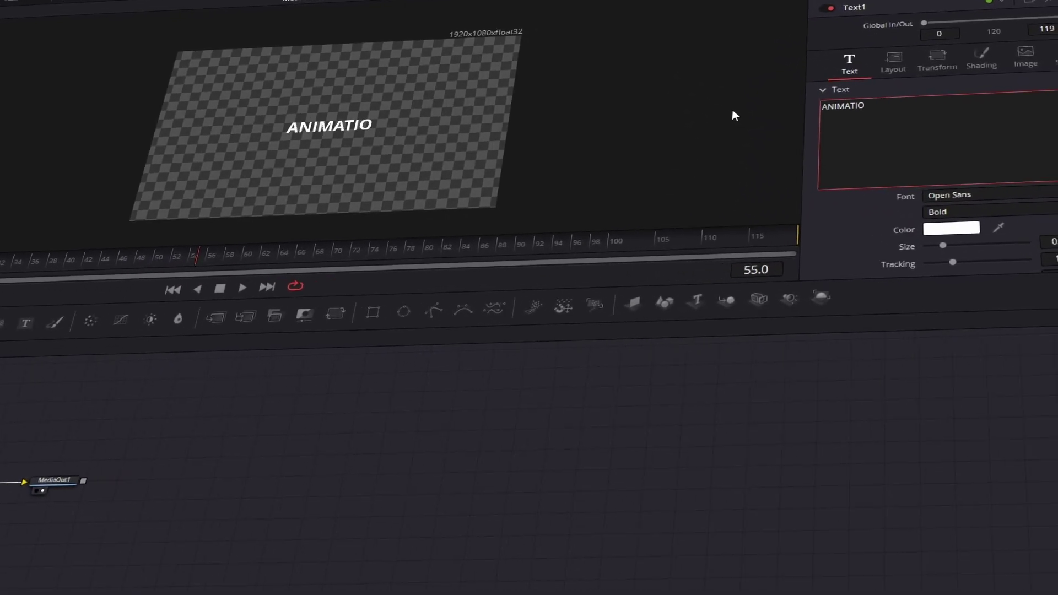
{"action": "type", "text": "N"}
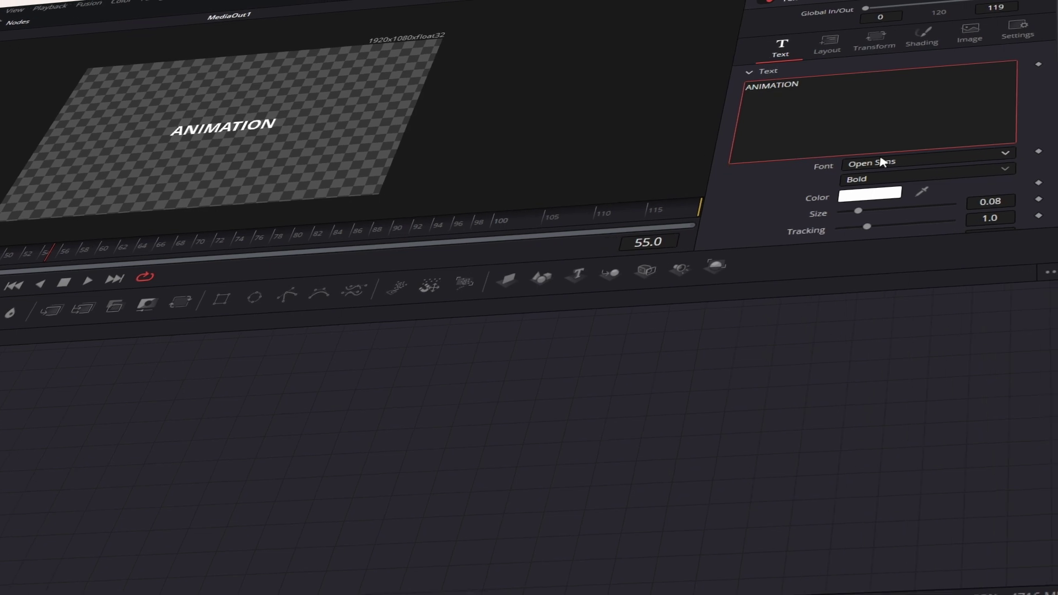
Set the text's font to Gotham and apply the Character Level Styling modifier to it
{"action": "left_click", "coordinate": [882, 161]}
{"action": "scroll", "coordinate": [881, 165], "scroll_direction": "up", "scroll_amount": 10}
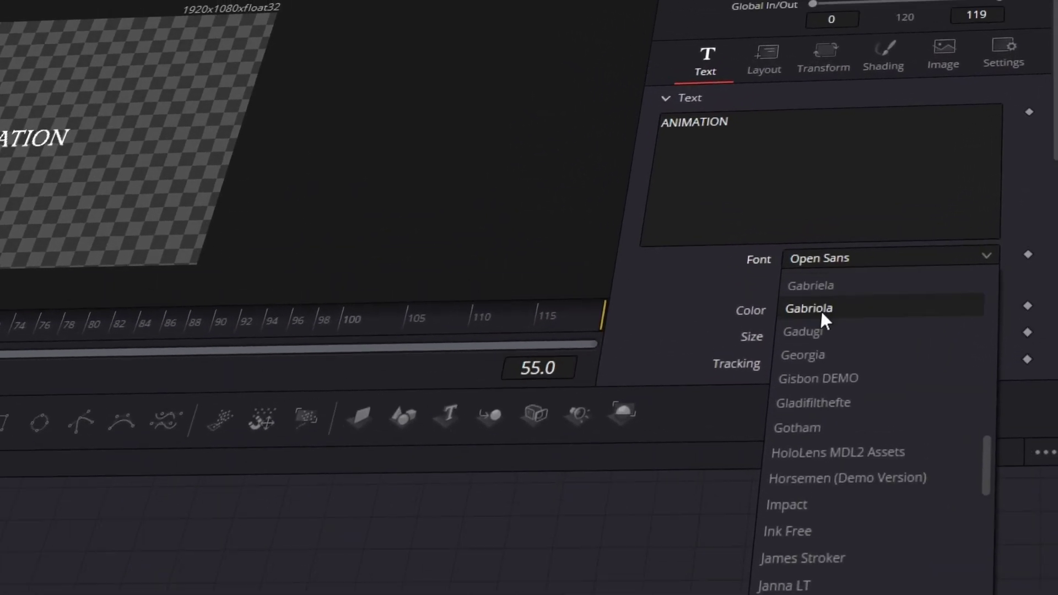
{"action": "left_click", "coordinate": [797, 427]}
{"action": "right_click", "coordinate": [821, 162]}
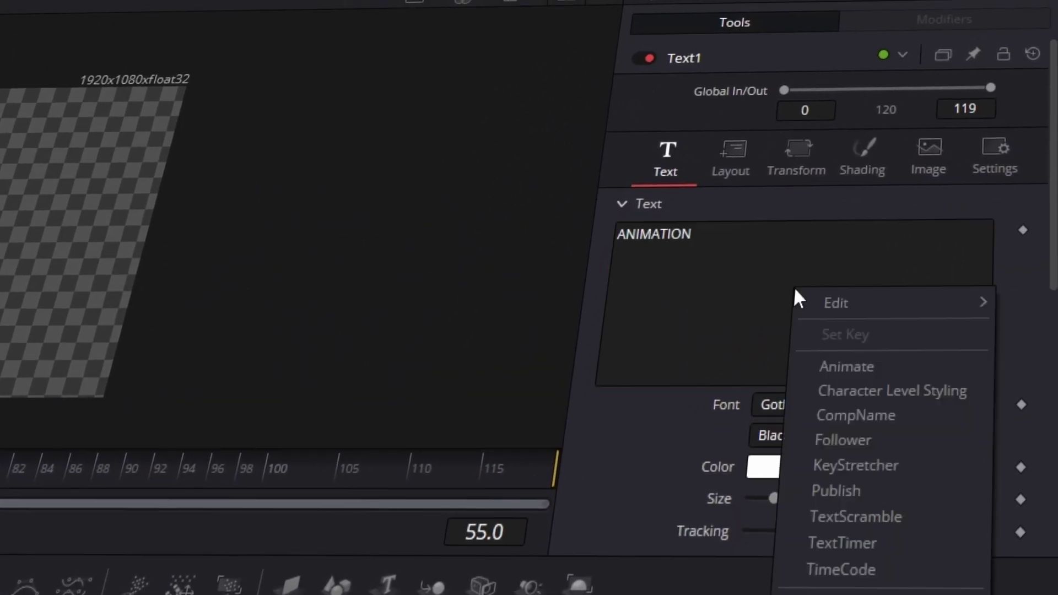
{"action": "left_click", "coordinate": [838, 393]}
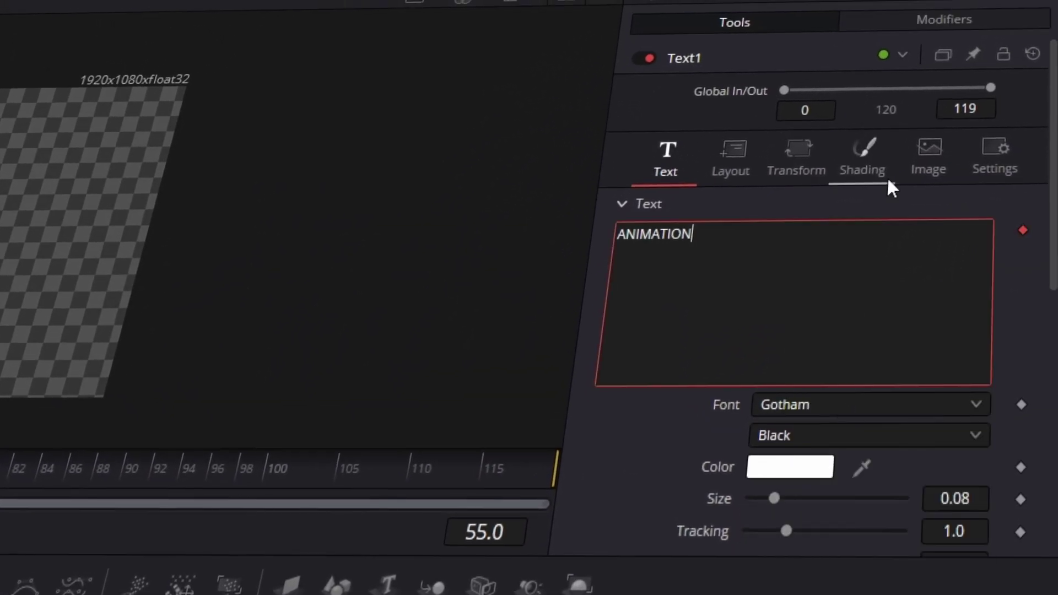
In the Character Level Styling modifier, select the letters ANIMATIO and set their opacity to 0, leaving only the N visible
{"action": "left_click", "coordinate": [933, 19]}
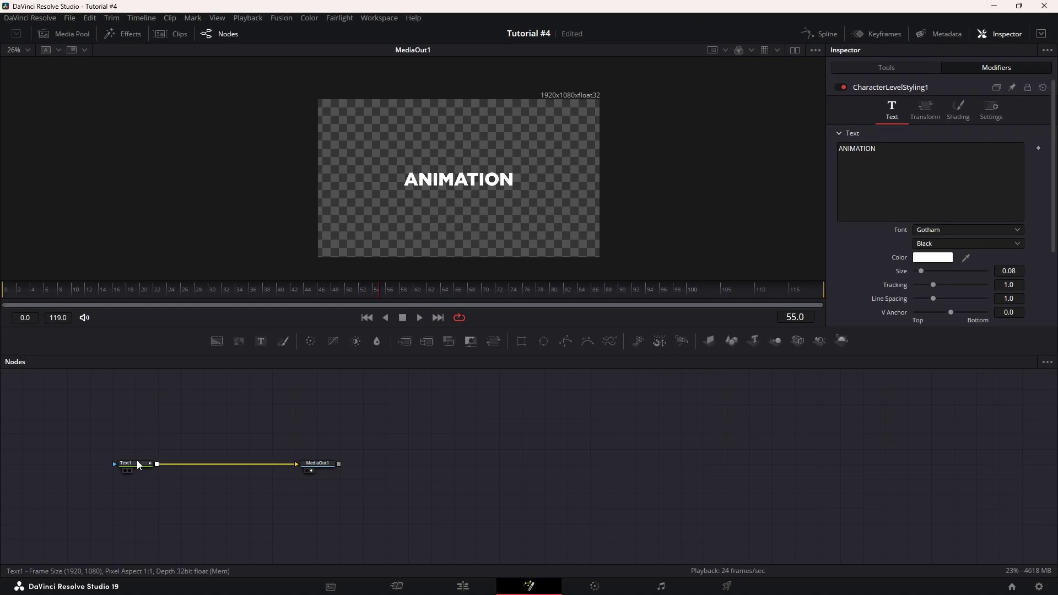
{"action": "left_click_drag", "start_coordinate": [492, 154], "coordinate": [383, 232]}
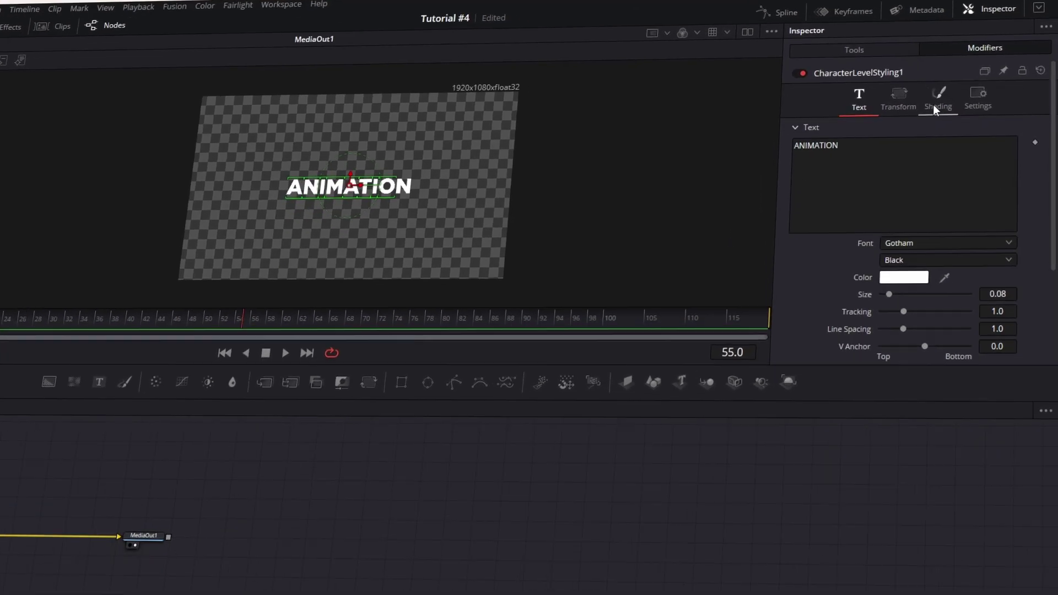
{"action": "left_click", "coordinate": [935, 106]}
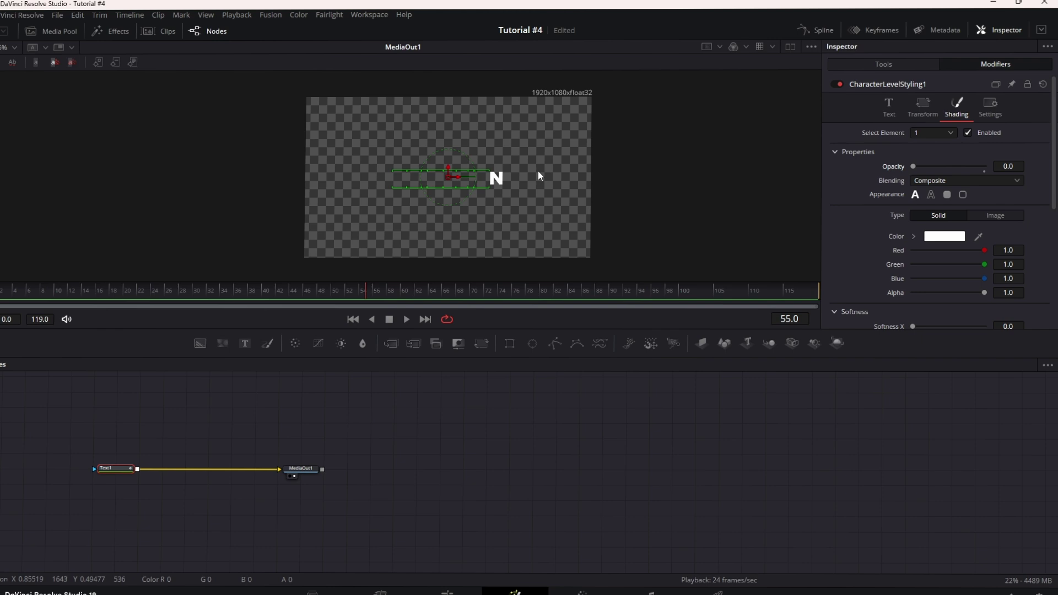
Select the letter N at frame 0 and reduce its size to about 0.029
{"action": "left_click_drag", "start_coordinate": [519, 163], "coordinate": [498, 187]}
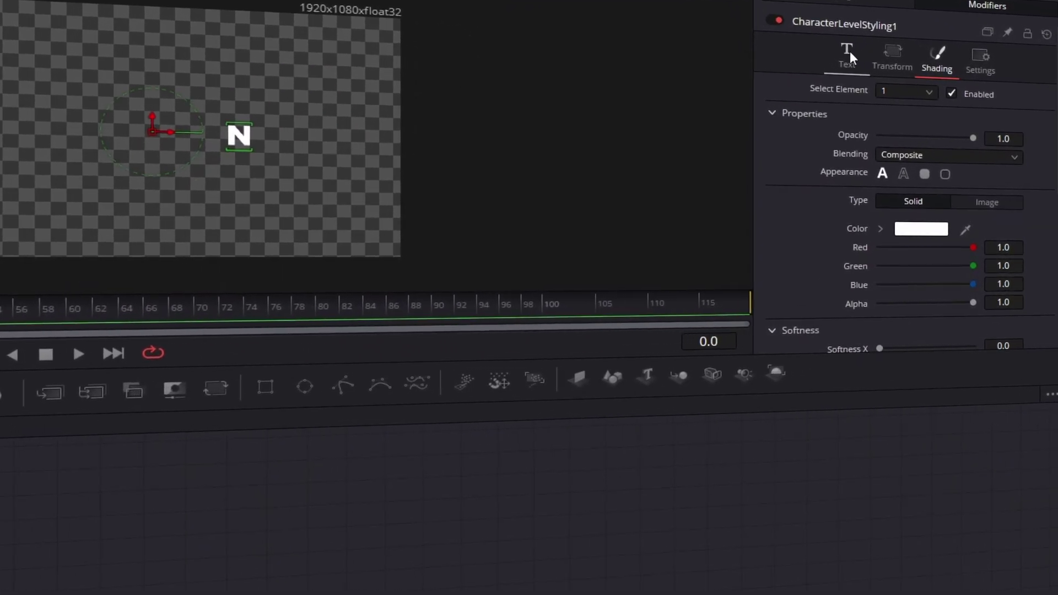
{"action": "left_click", "coordinate": [846, 55]}
{"action": "scroll", "coordinate": [1033, 314], "scroll_direction": "down", "scroll_amount": 5}
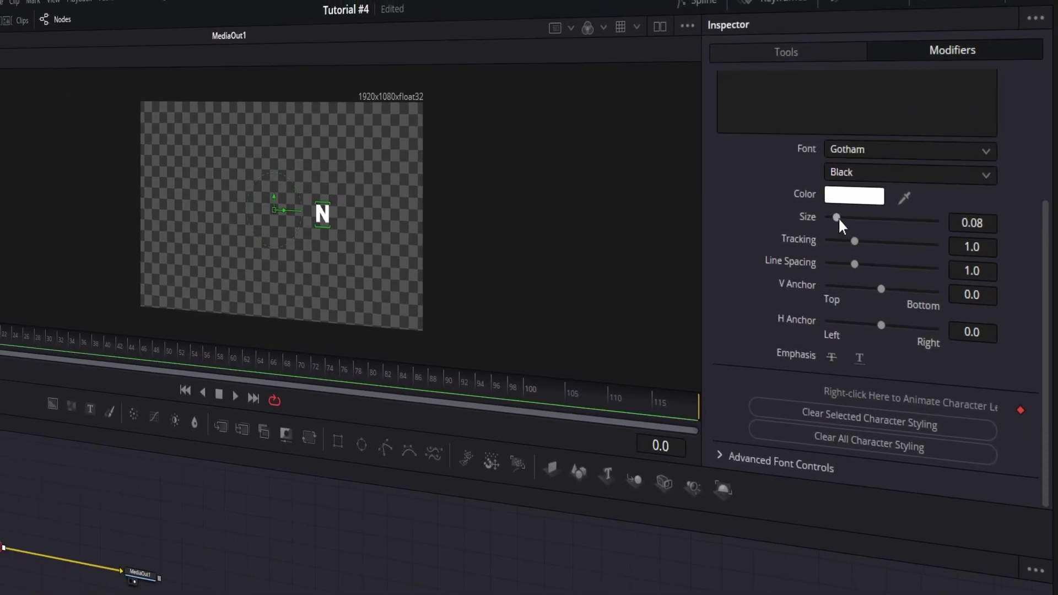
{"action": "left_click_drag", "start_coordinate": [993, 227], "coordinate": [975, 228]}
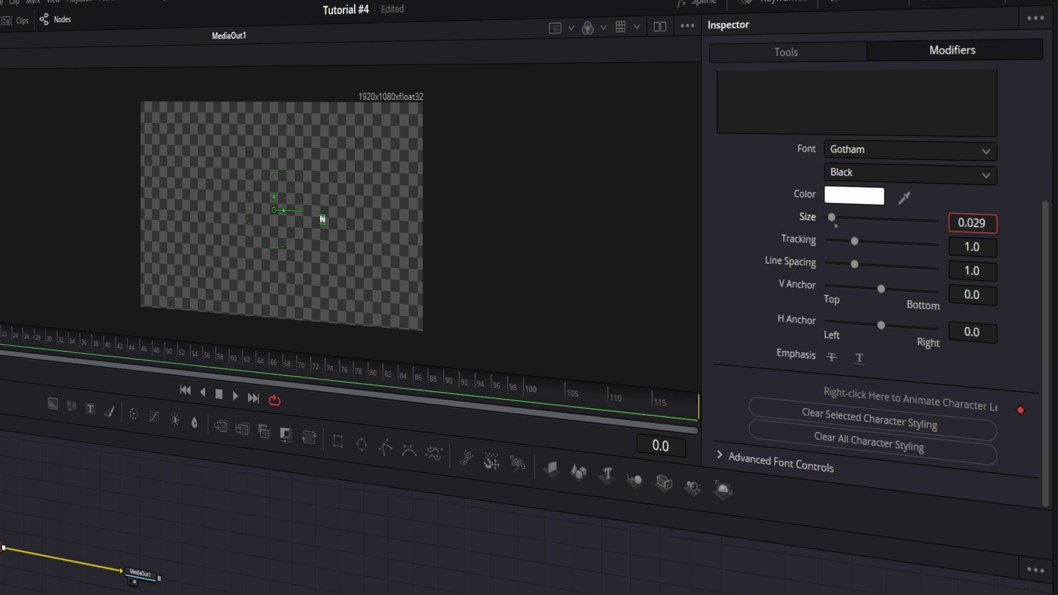
Move the N to the centre of the frame with offsets of about X -0.169 and Y 0.017
{"action": "scroll", "coordinate": [986, 226], "scroll_direction": "up", "scroll_amount": 5}
{"action": "left_click", "coordinate": [841, 132]}
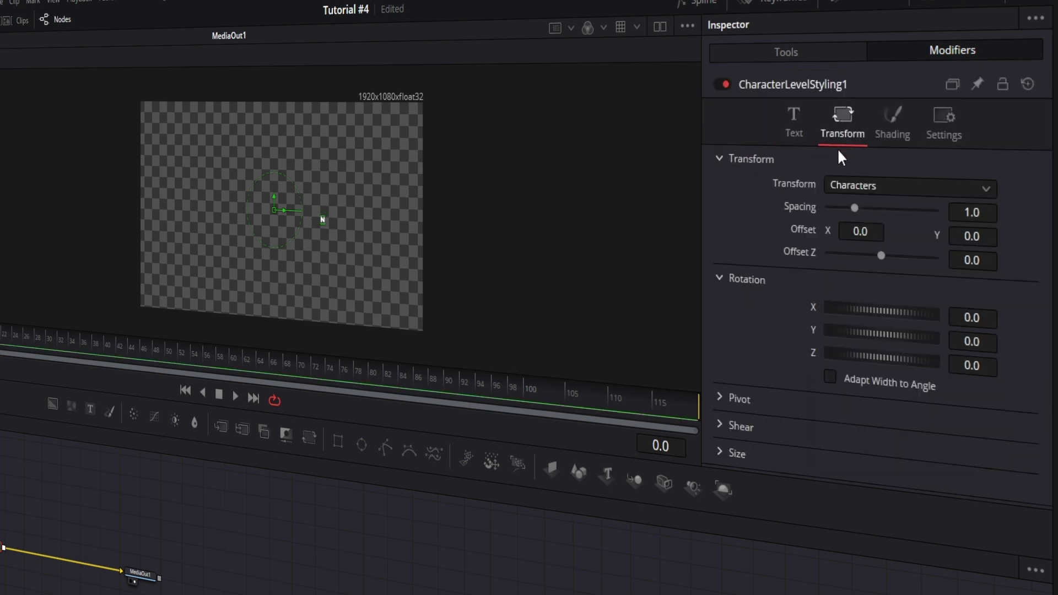
{"action": "left_click_drag", "start_coordinate": [868, 231], "coordinate": [810, 232]}
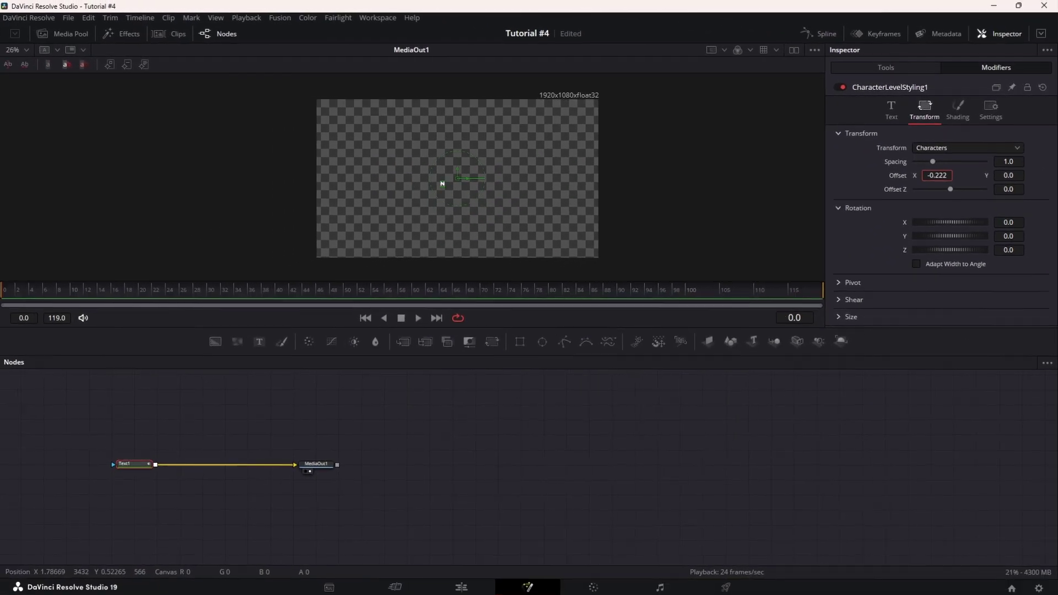
{"action": "left_click_drag", "start_coordinate": [936, 176], "coordinate": [950, 175]}
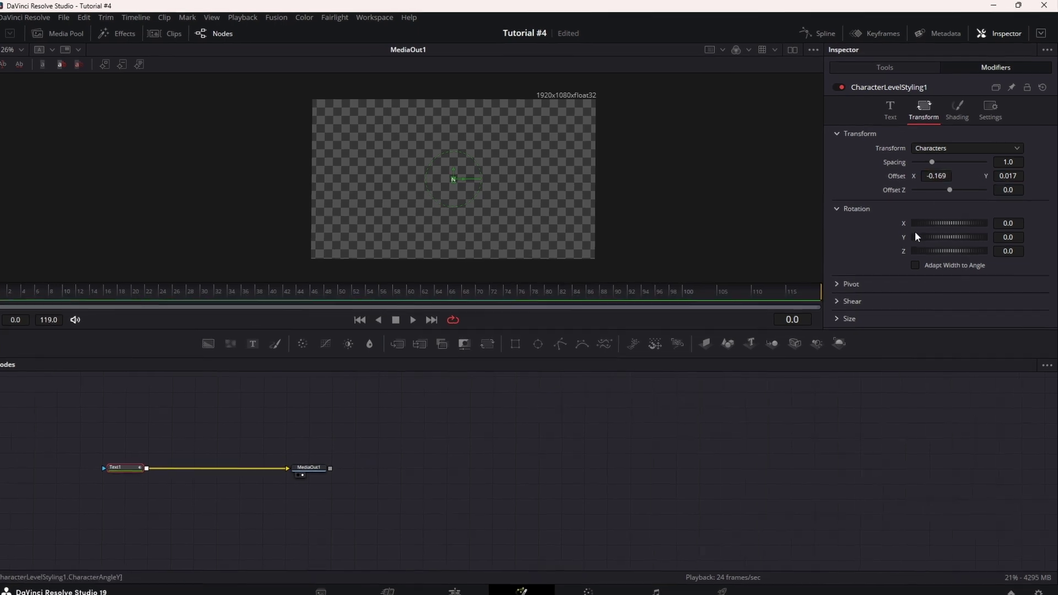
Set the N's Z rotation to 180 and reduce its size to 0 at frame 0
{"action": "left_click", "coordinate": [1022, 250]}
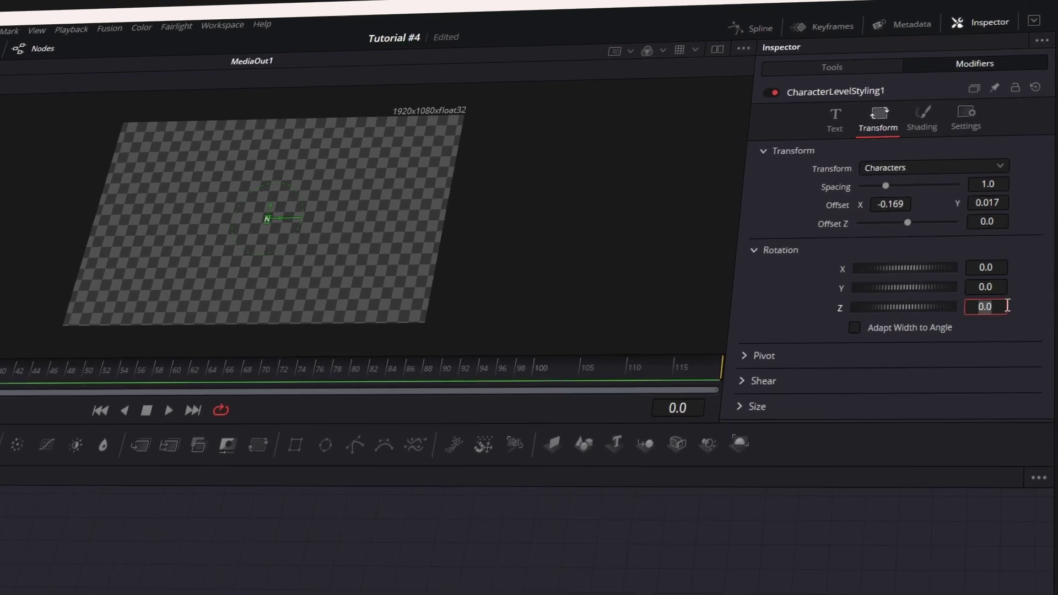
{"action": "type", "text": "180"}
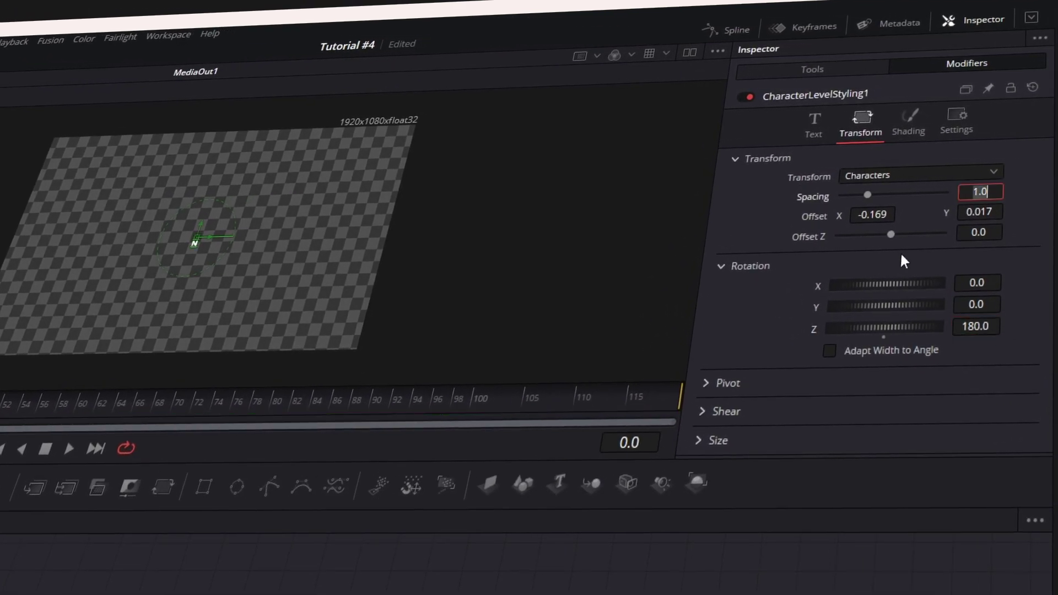
{"action": "left_click", "coordinate": [814, 134]}
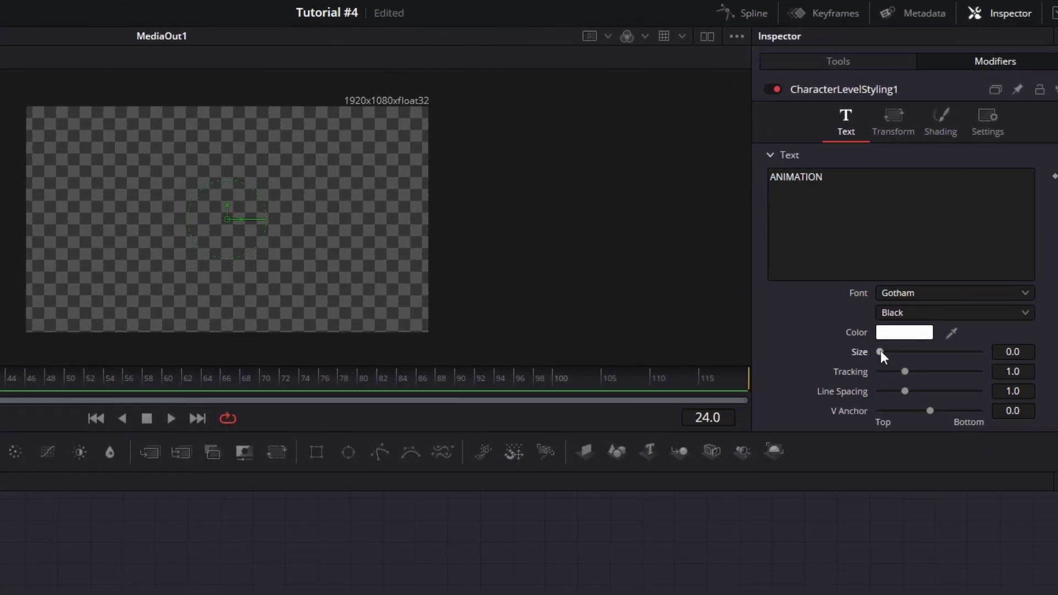
At frame 24, enlarge the N to size 1.0 and raise it into view with a Y offset of about 0.599
{"action": "left_click_drag", "start_coordinate": [881, 353], "coordinate": [983, 352]}
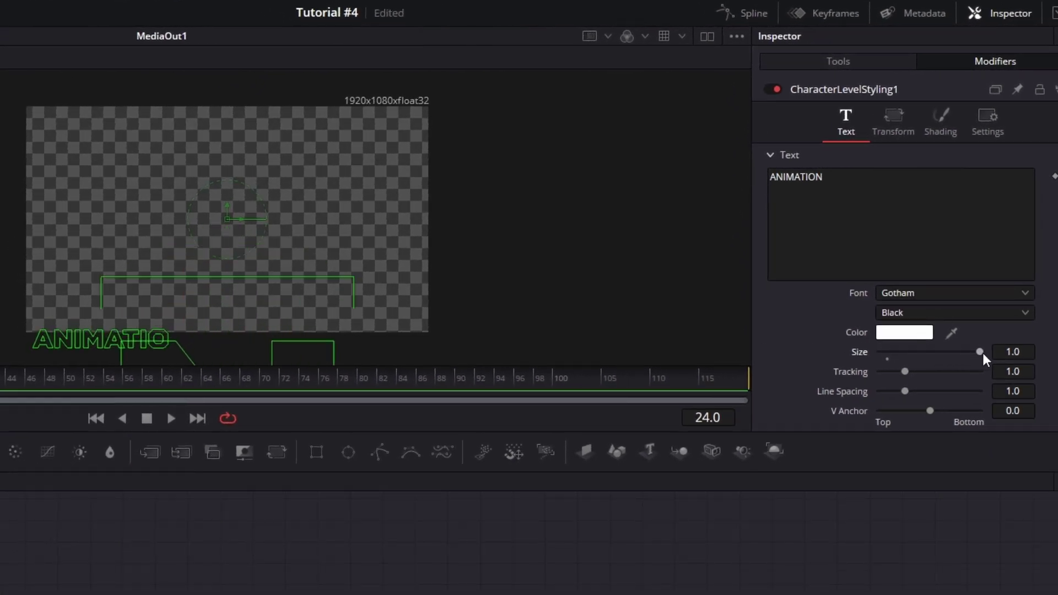
{"action": "left_click", "coordinate": [890, 132]}
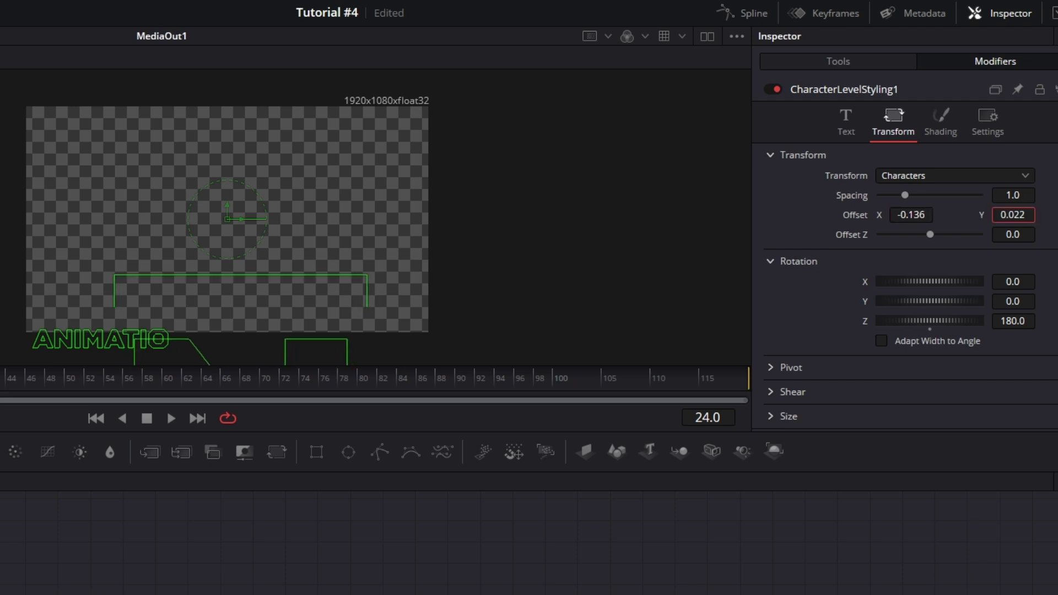
{"action": "left_click_drag", "start_coordinate": [1012, 214], "coordinate": [1044, 215]}
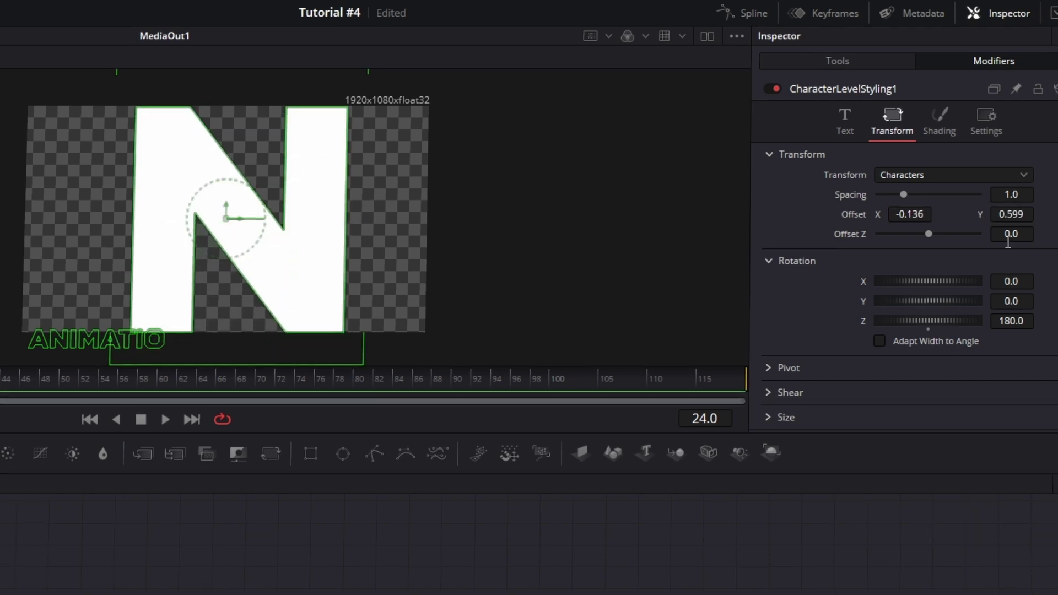
Set the N's Z rotation to 90 at frame 24 and centre it with offsets of about X 0.109 and Y 0.322
{"action": "double_click", "coordinate": [1011, 322]}
{"action": "type", "text": "90"}
{"action": "key", "text": "Return"}
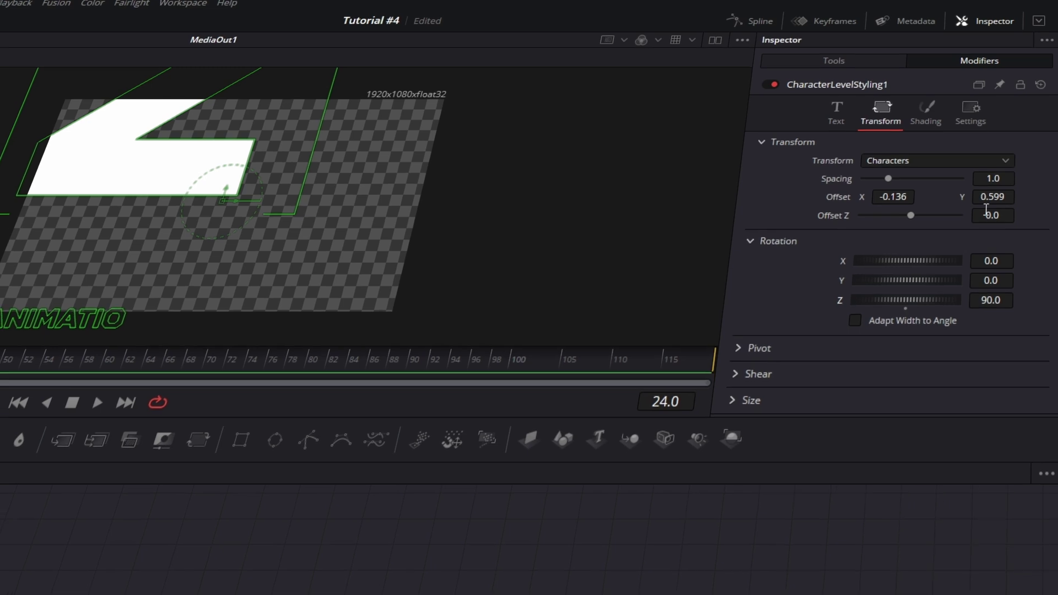
{"action": "mouse_move", "coordinate": [996, 199]}
{"action": "left_mouse_down"}
{"action": "mouse_move", "coordinate": [982, 199]}
{"action": "mouse_move", "coordinate": [999, 193]}
{"action": "left_mouse_up"}
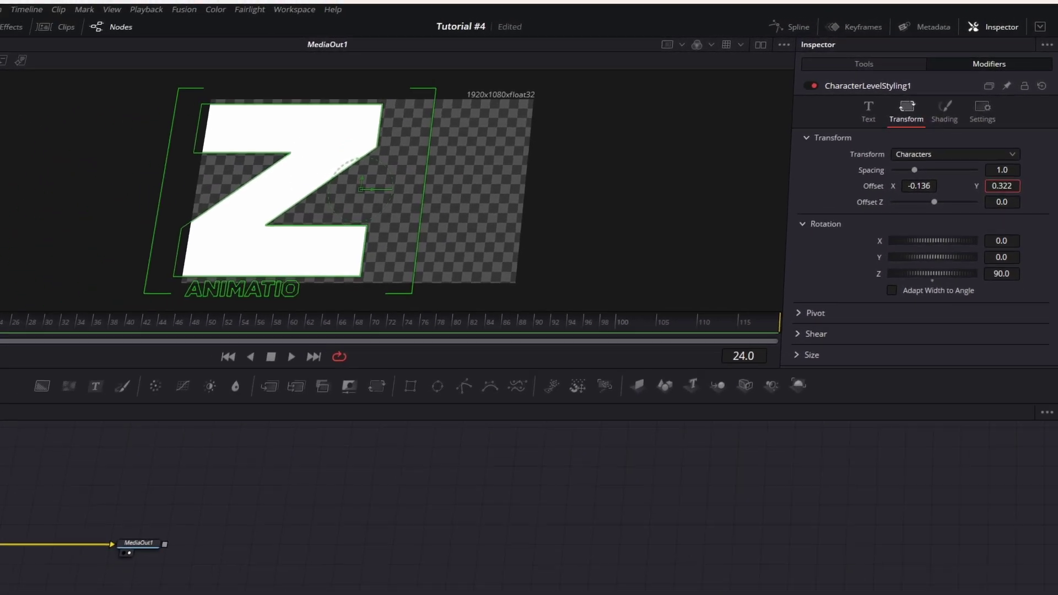
{"action": "left_click_drag", "start_coordinate": [909, 191], "coordinate": [944, 176]}
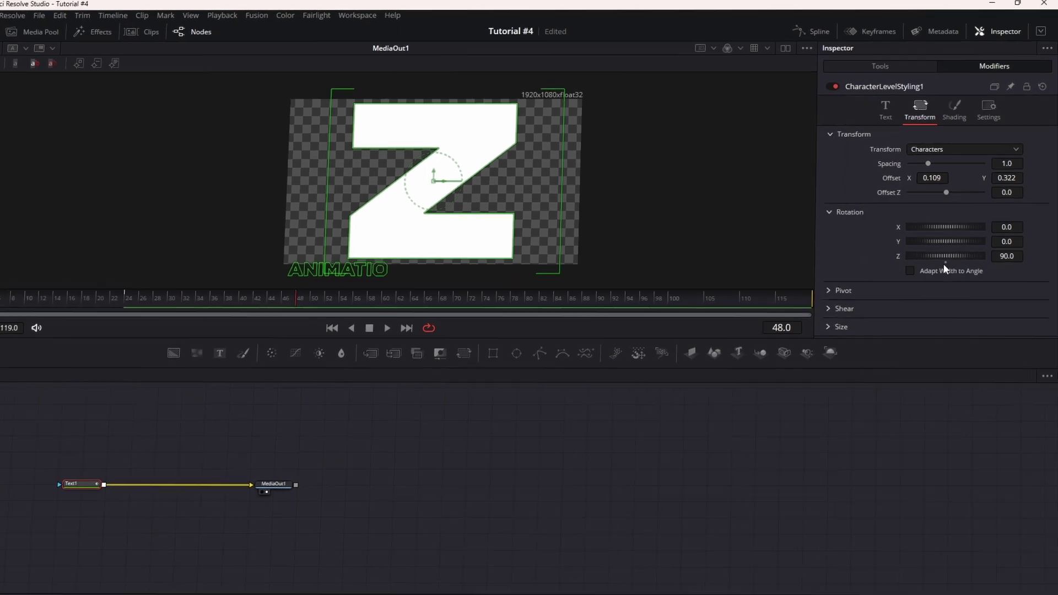
At frame 48, reset the N's Z rotation and X and Y offsets to 0 and set its size to 0.08
{"action": "left_click", "coordinate": [905, 283]}
{"action": "double_click", "coordinate": [887, 179]}
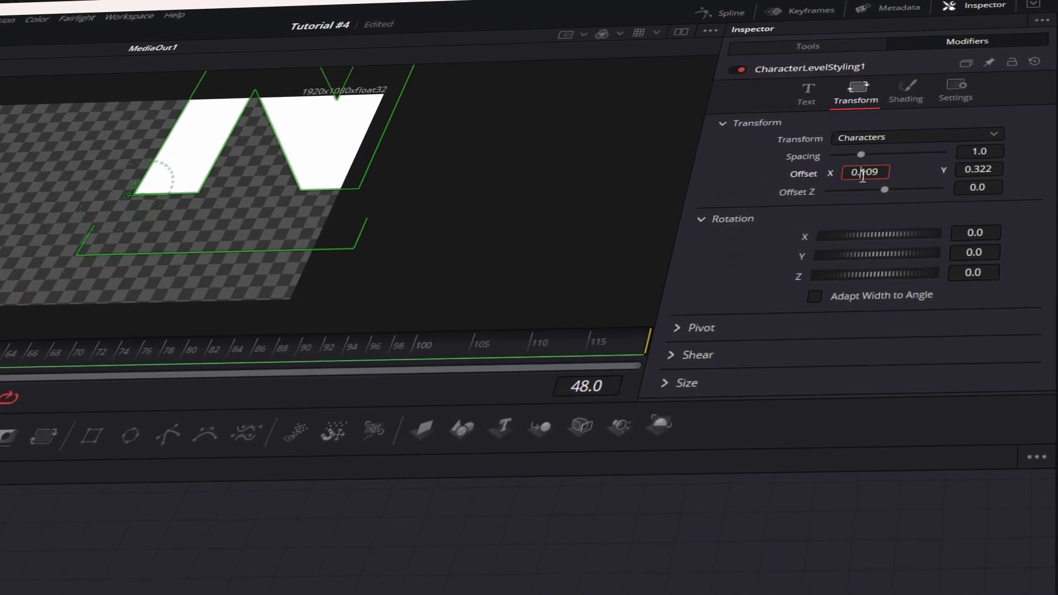
{"action": "type", "text": "0"}
{"action": "key", "text": "Tab"}
{"action": "type", "text": "0"}
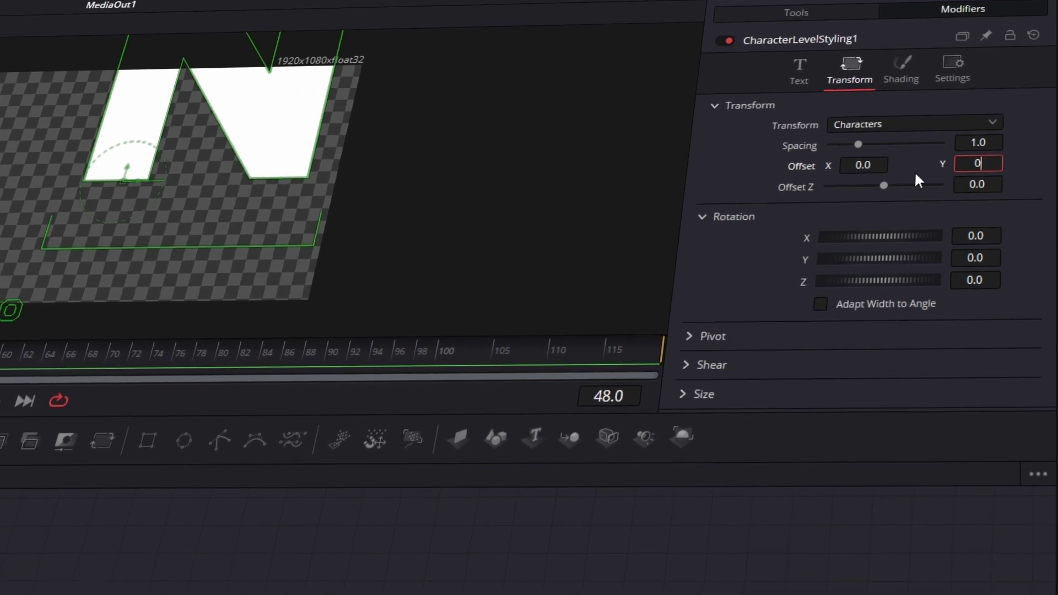
{"action": "key", "text": "Return"}
{"action": "left_click", "coordinate": [792, 60]}
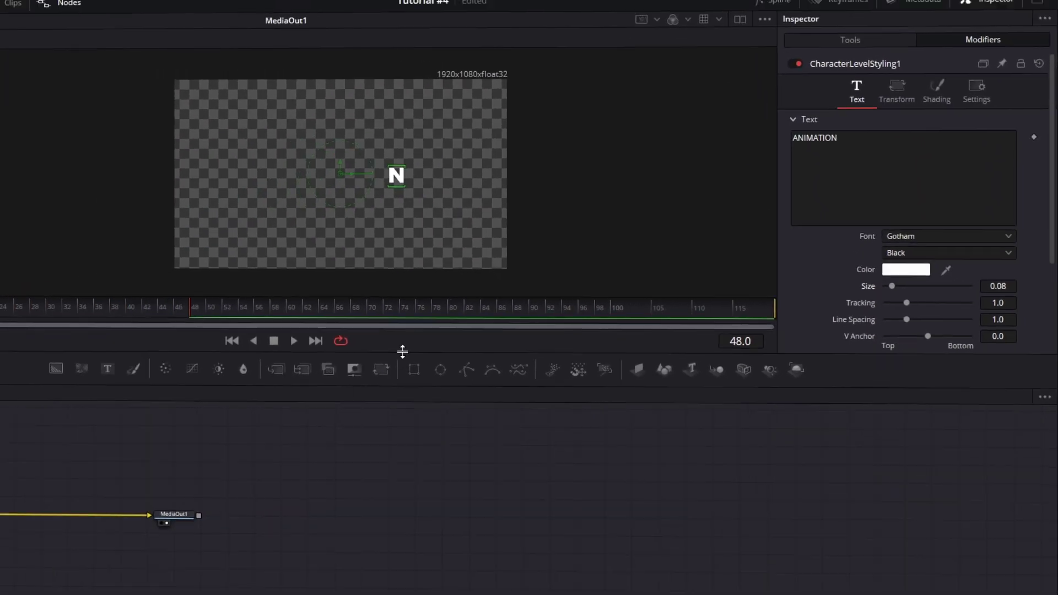
Return to frame 0 and play the animation to review the N's movement
{"action": "left_click_drag", "start_coordinate": [64, 298], "coordinate": [3, 292]}
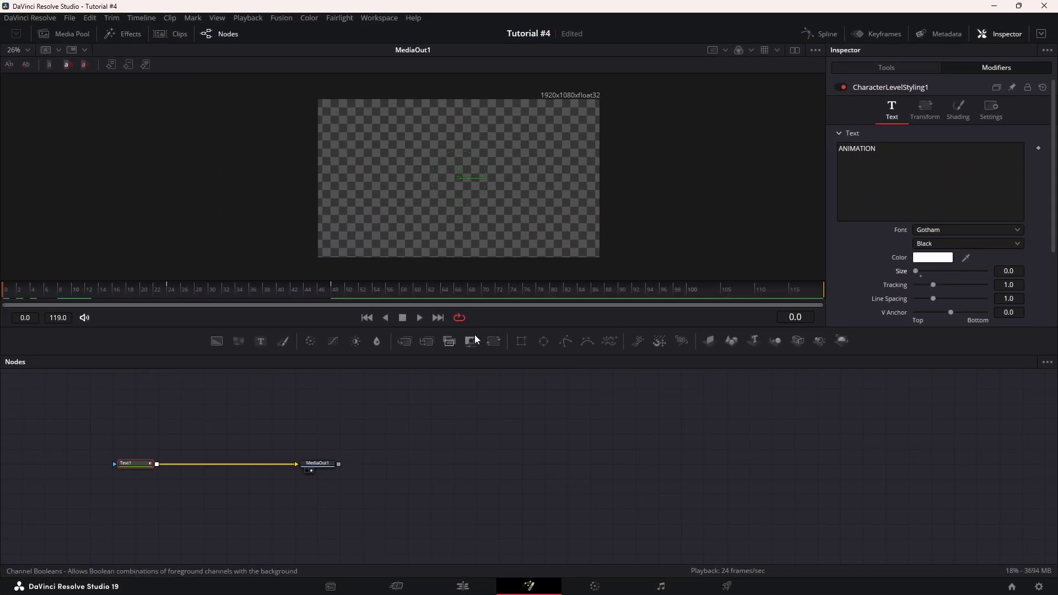
{"action": "left_click", "coordinate": [421, 318]}
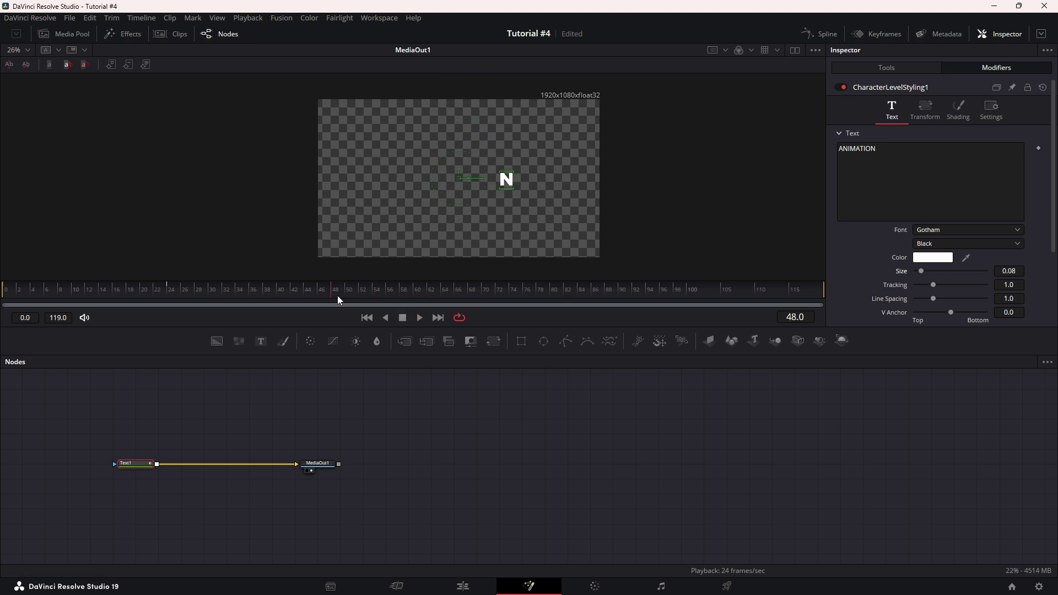
Select the letters ANIMATIO at frame 48 and restore them to full opacity
{"action": "left_click_drag", "start_coordinate": [493, 161], "coordinate": [360, 235]}
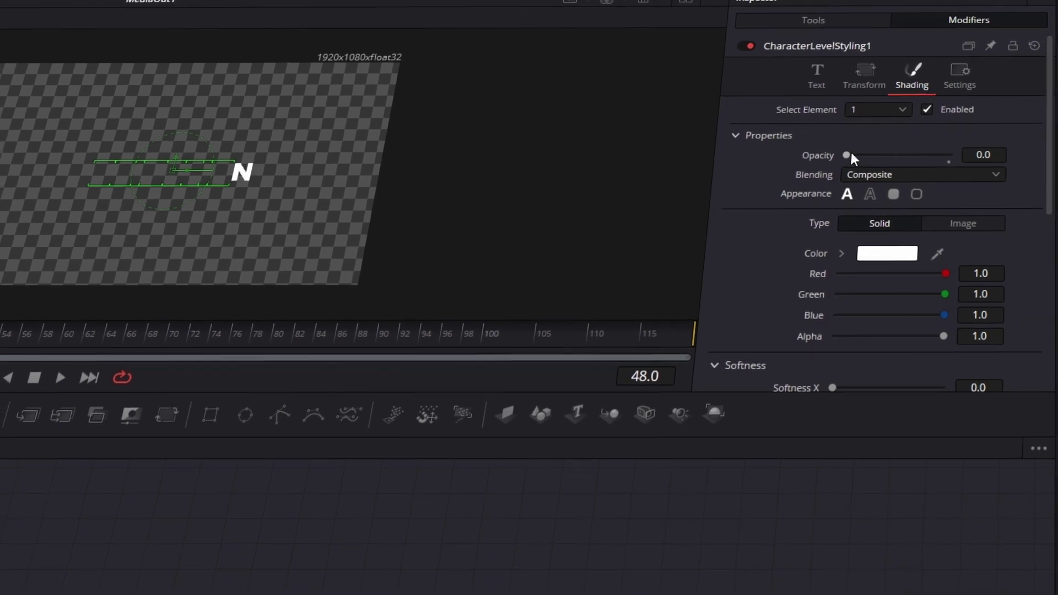
{"action": "left_click_drag", "start_coordinate": [847, 156], "coordinate": [1041, 154]}
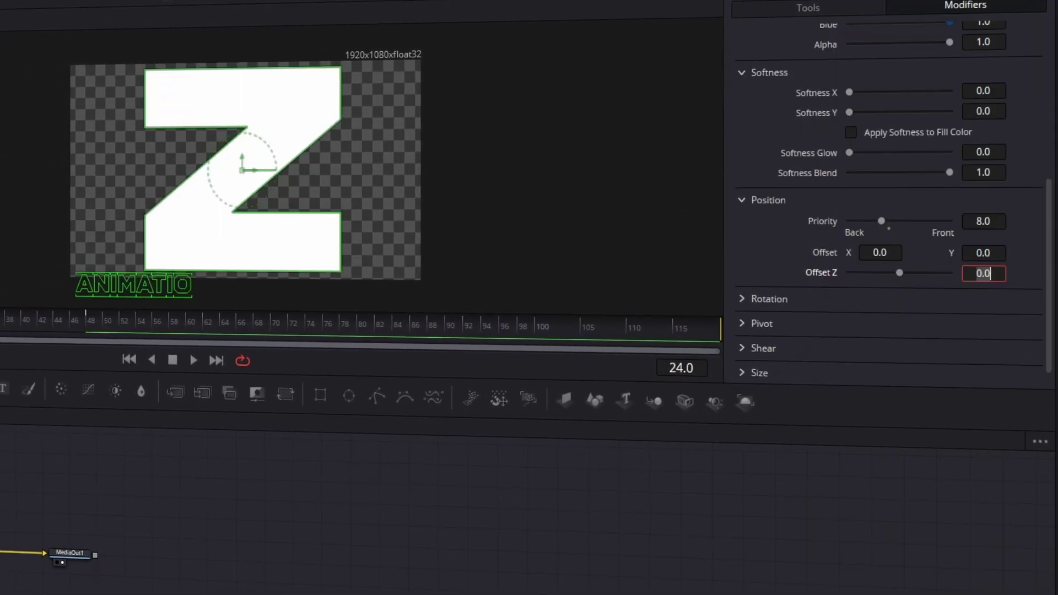
Adjust the X offset of the letters ANIMATIO and their opacity at frame 24
{"action": "scroll", "coordinate": [814, 113], "scroll_direction": "up", "scroll_amount": 5}
{"action": "left_click", "coordinate": [857, 80]}
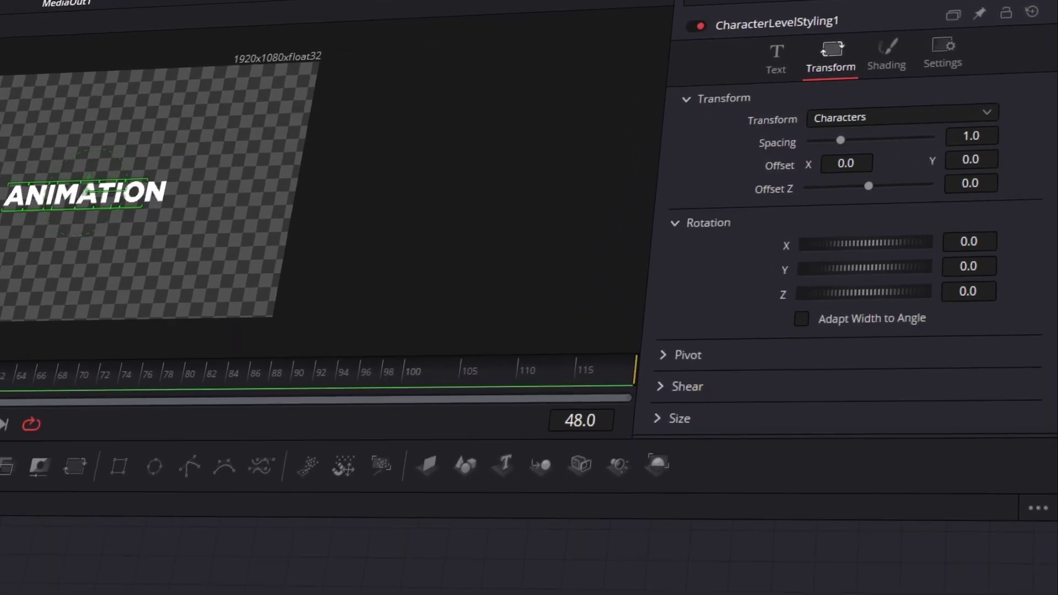
{"action": "left_click_drag", "start_coordinate": [849, 164], "coordinate": [854, 164]}
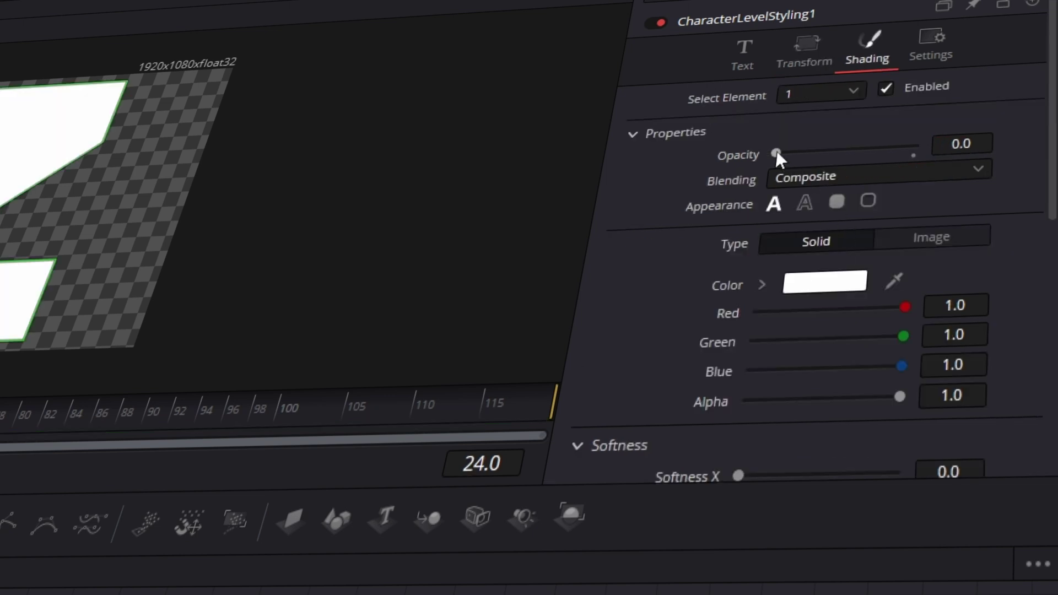
{"action": "left_click_drag", "start_coordinate": [776, 153], "coordinate": [816, 151]}
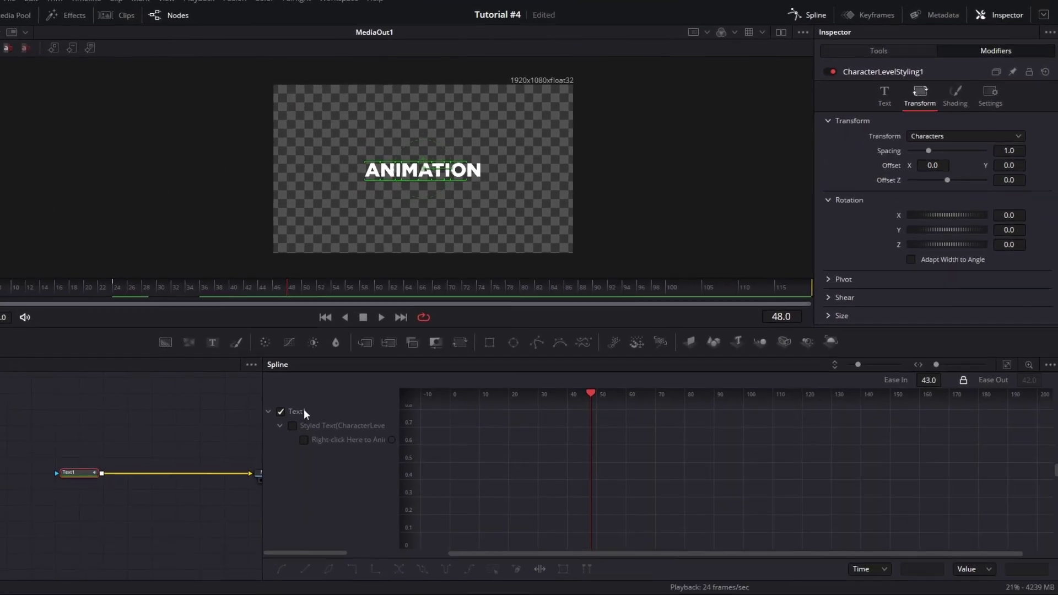
Show Text1's Styled Text curve in the Spline editor, smooth all its keyframes and increase their ease-in
{"action": "left_click", "coordinate": [292, 426]}
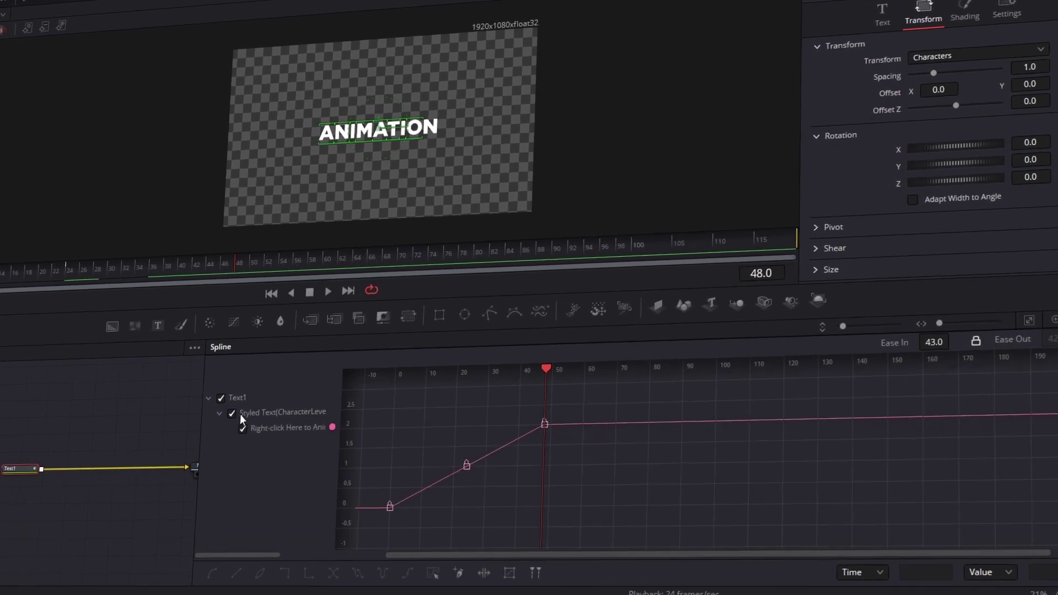
{"action": "key", "text": "ctrl+f"}
{"action": "key", "text": "ctrl+a"}
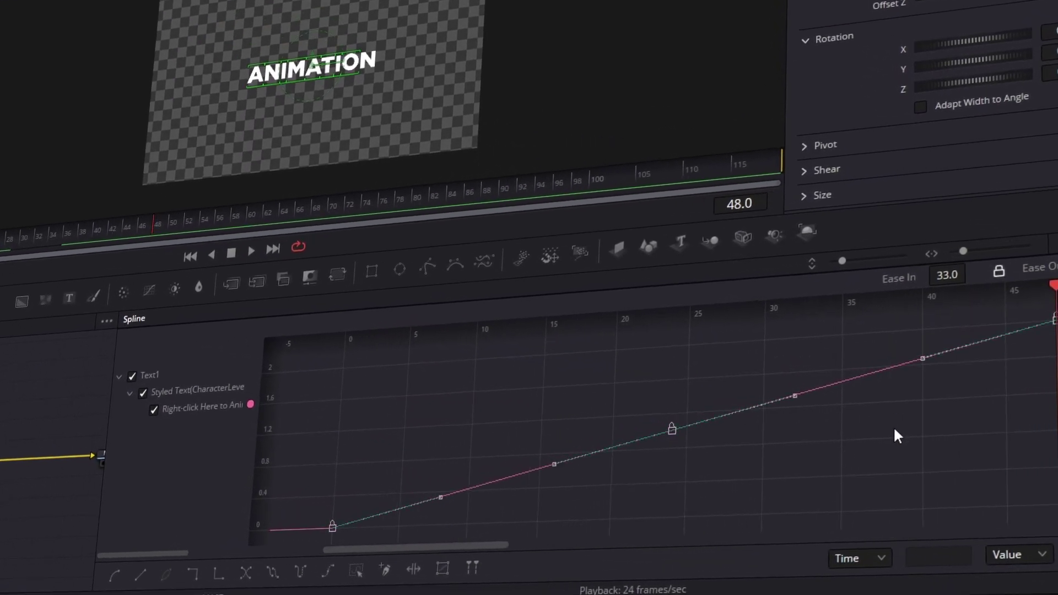
{"action": "key", "text": "shift+s"}
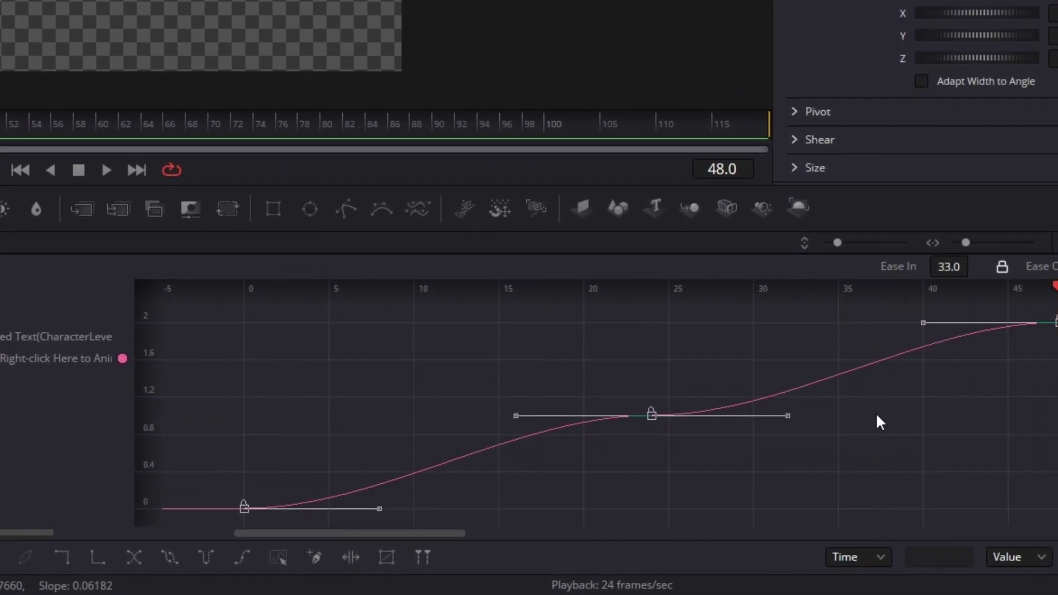
{"action": "left_click_drag", "start_coordinate": [941, 264], "coordinate": [974, 263]}
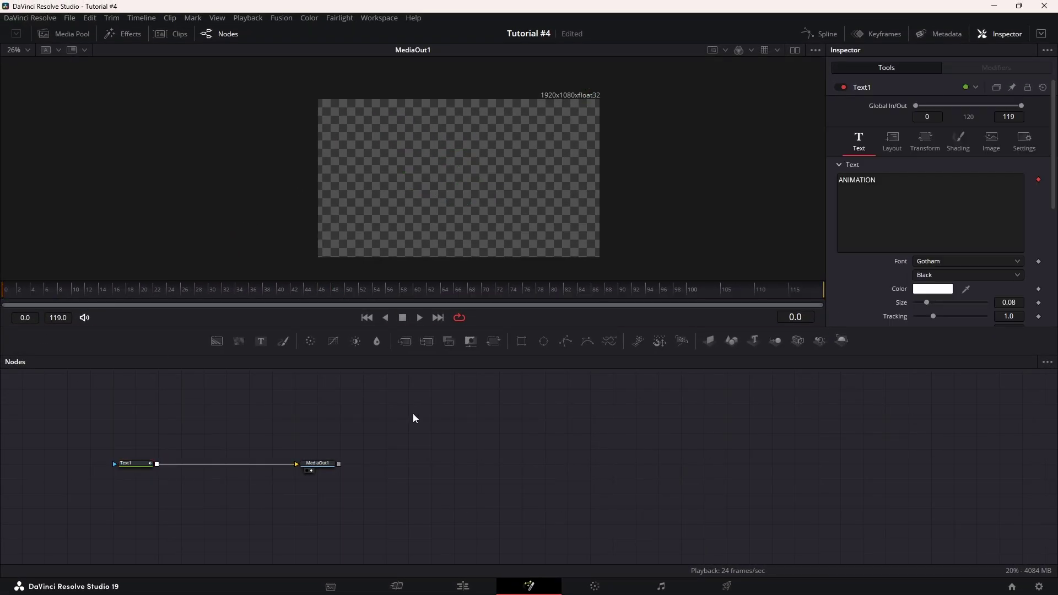
Play the animation from frame 0 to review the eased lettering, and select the Text1 node
{"action": "key", "text": "space"}
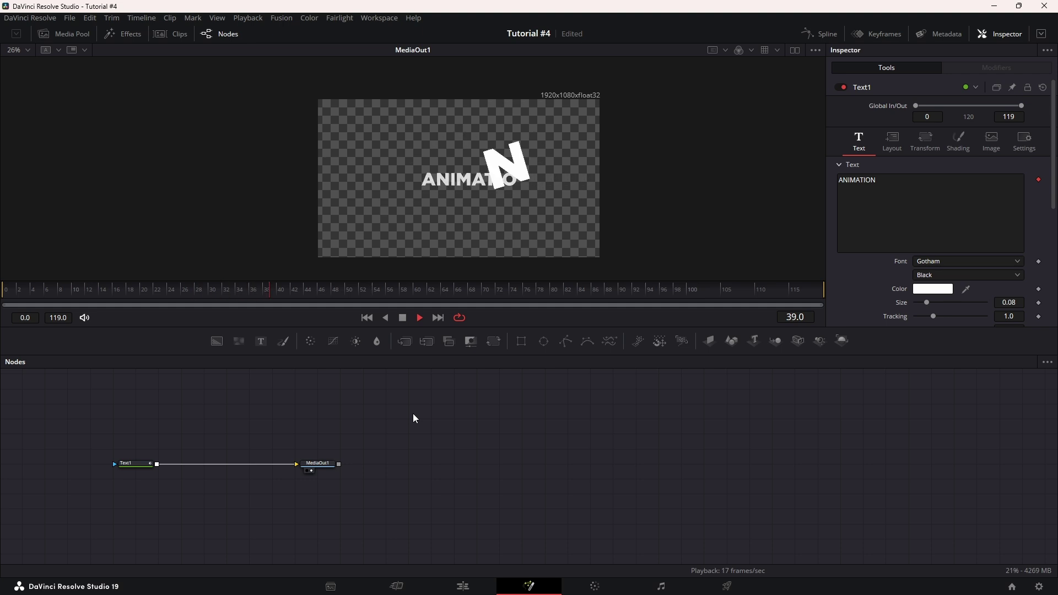
{"action": "left_click", "coordinate": [150, 464]}
{"action": "key", "text": "space"}
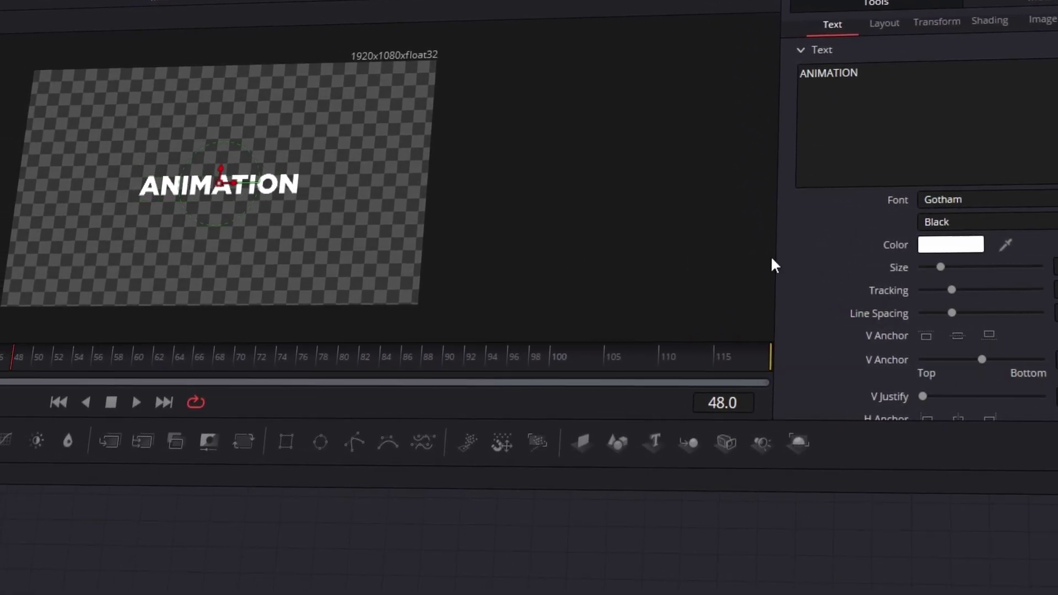
Keyframe Text1's tracking at 1.068 on frame 60
{"action": "left_click_drag", "start_coordinate": [7, 338], "coordinate": [149, 339]}
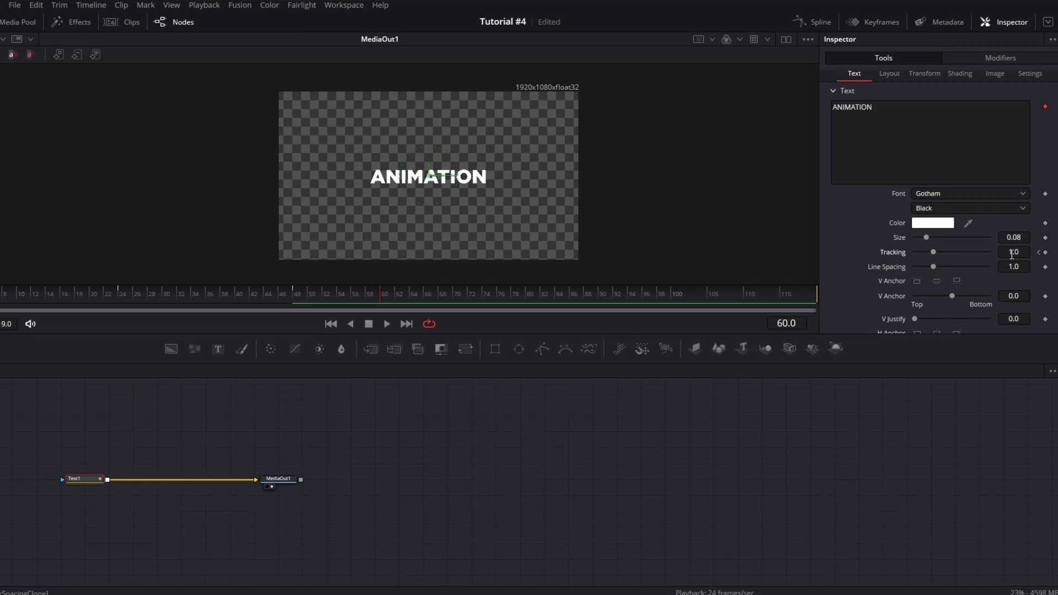
{"action": "left_click_drag", "start_coordinate": [1010, 254], "coordinate": [1020, 254]}
Isolate Text1's Character Spacing curve in the Spline editor, fit it to the view and smooth all its keyframes
{"action": "left_click", "coordinate": [811, 24]}
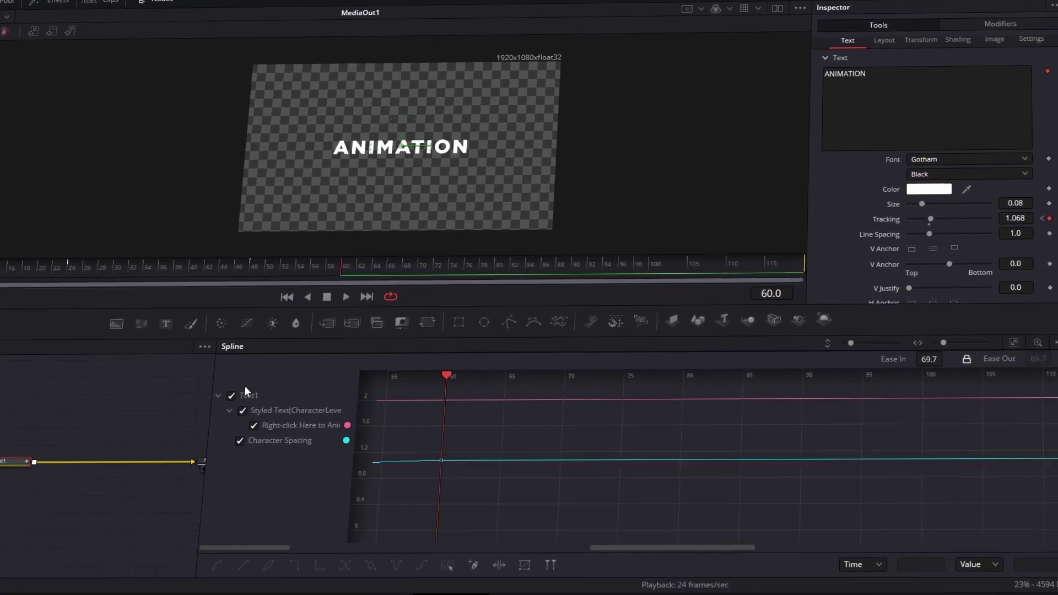
{"action": "left_click", "coordinate": [297, 415]}
{"action": "left_click", "coordinate": [1003, 319]}
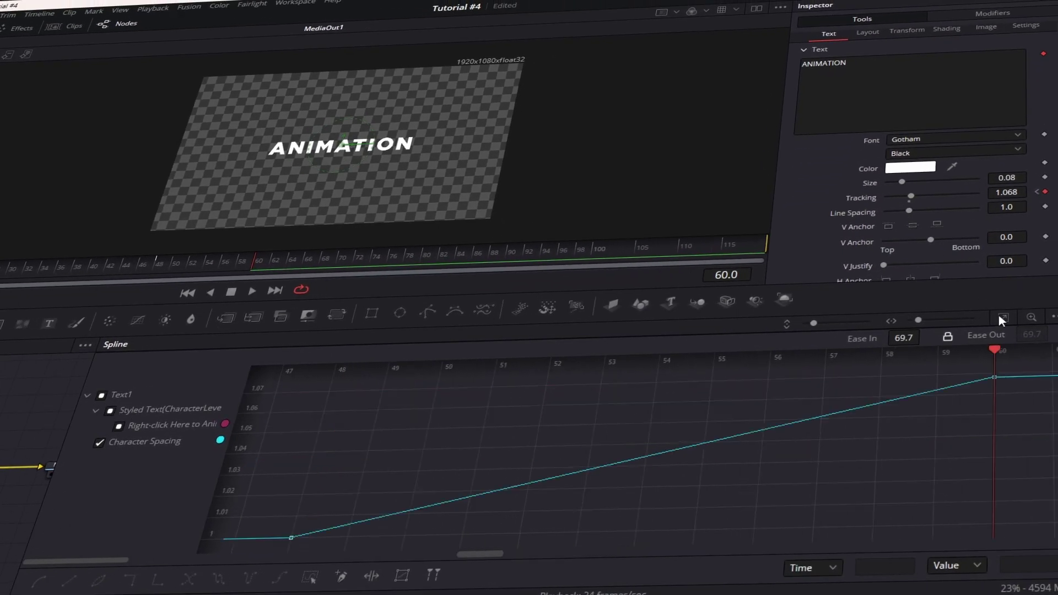
{"action": "key", "text": "ctrl+a"}
{"action": "key", "text": "s"}
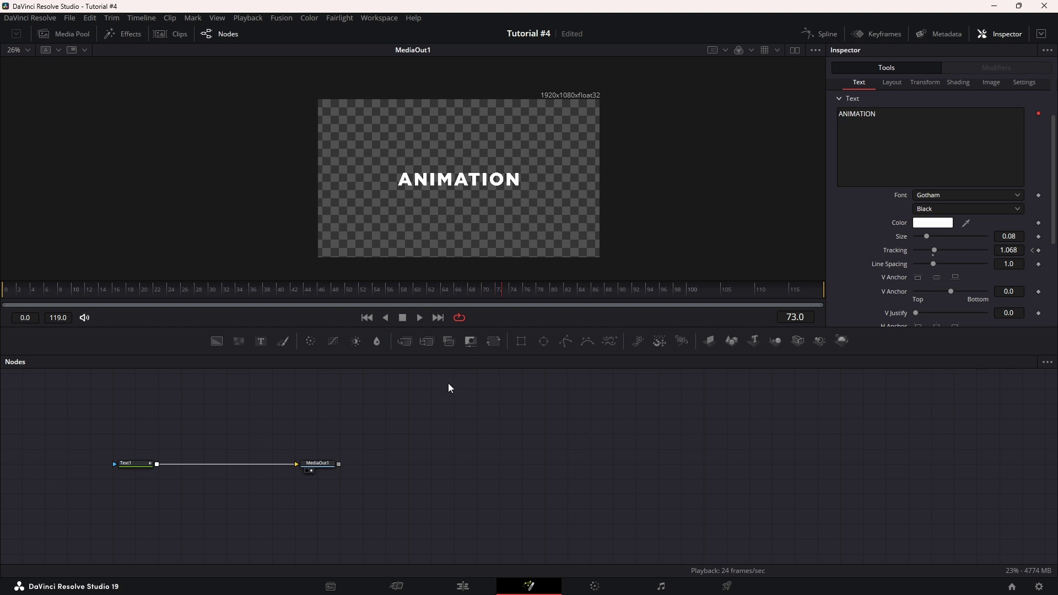
Enable motion blur on the Text1 node with a shutter angle of 280 and a quality of 6
{"action": "left_click", "coordinate": [131, 464]}
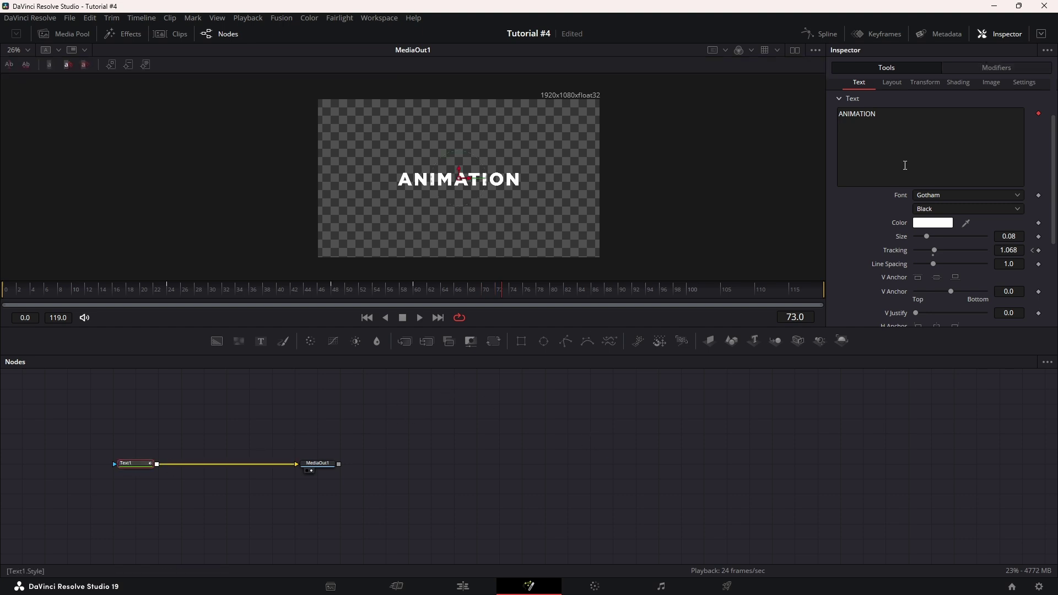
{"action": "left_click", "coordinate": [1023, 83]}
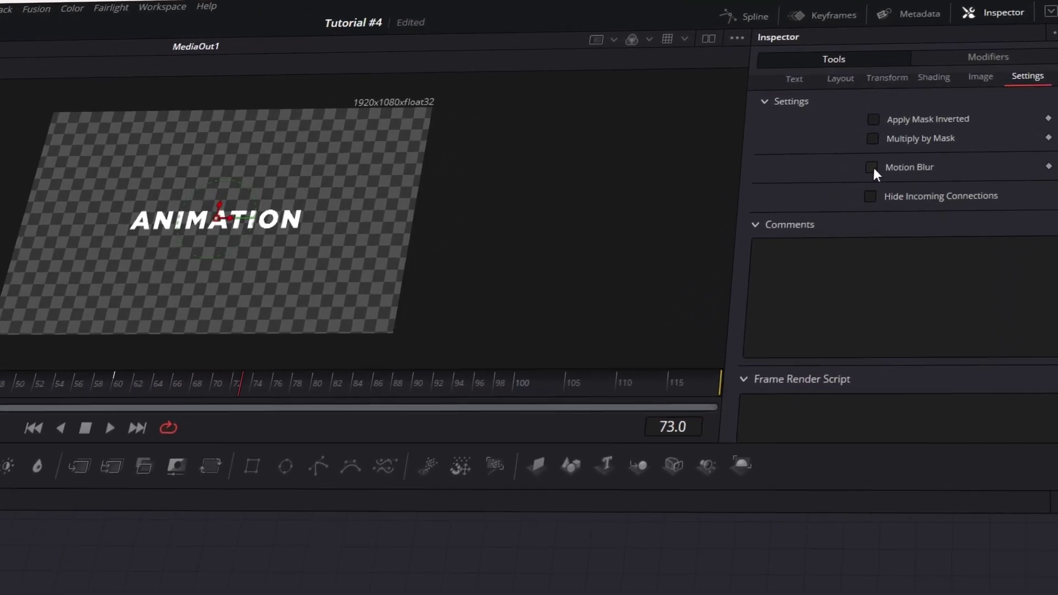
{"action": "left_click", "coordinate": [908, 150]}
{"action": "left_click", "coordinate": [961, 212]}
{"action": "left_click", "coordinate": [961, 212]}
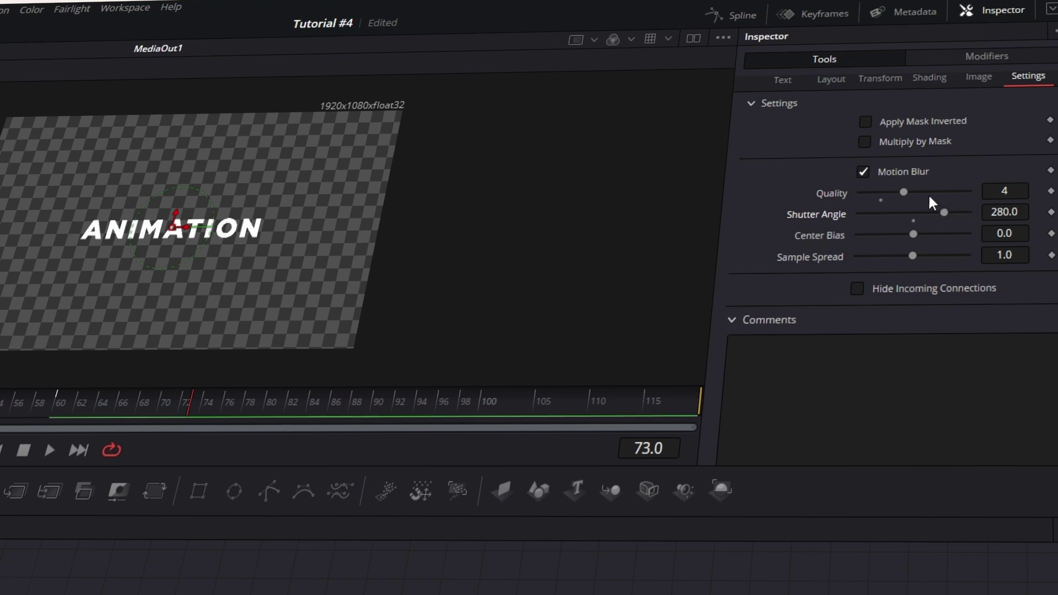
{"action": "left_click", "coordinate": [925, 193]}
{"action": "left_click", "coordinate": [924, 193]}
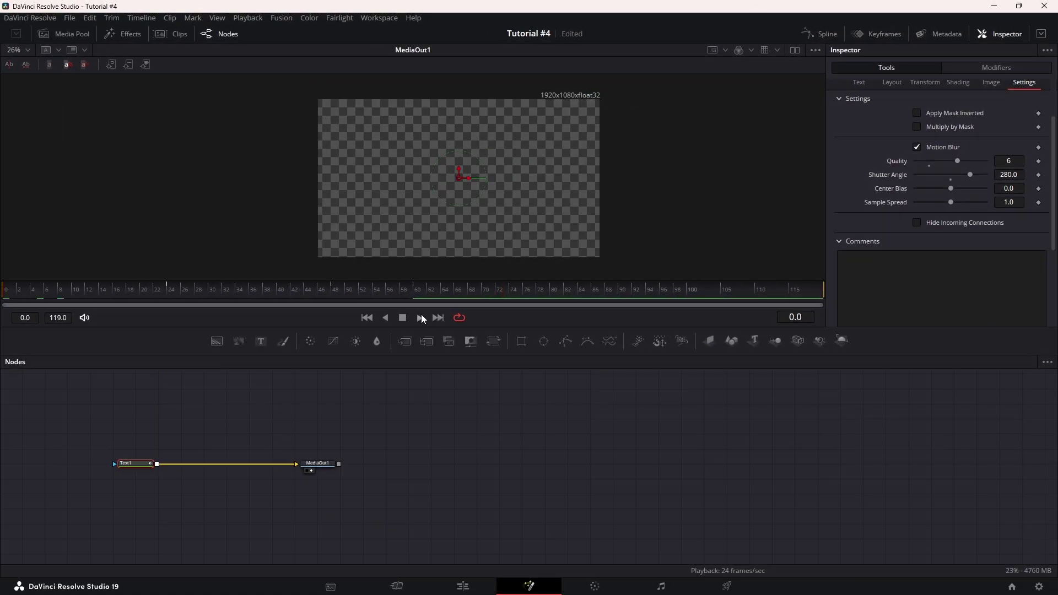
Play the animation from frame 0 to review the motion blur, and stop the playback
{"action": "left_click", "coordinate": [422, 317]}
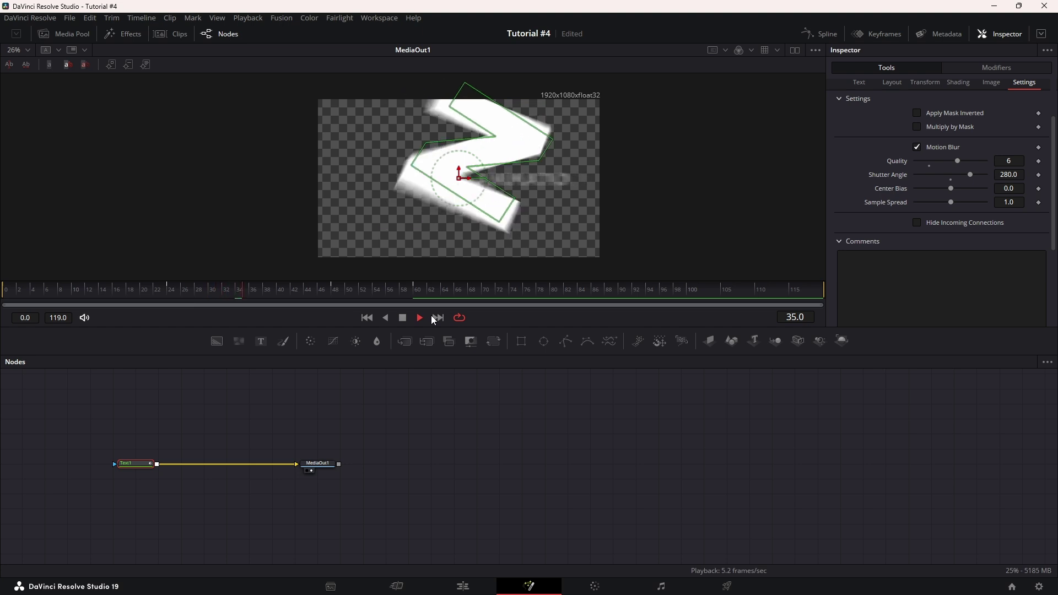
{"action": "left_click", "coordinate": [406, 316]}
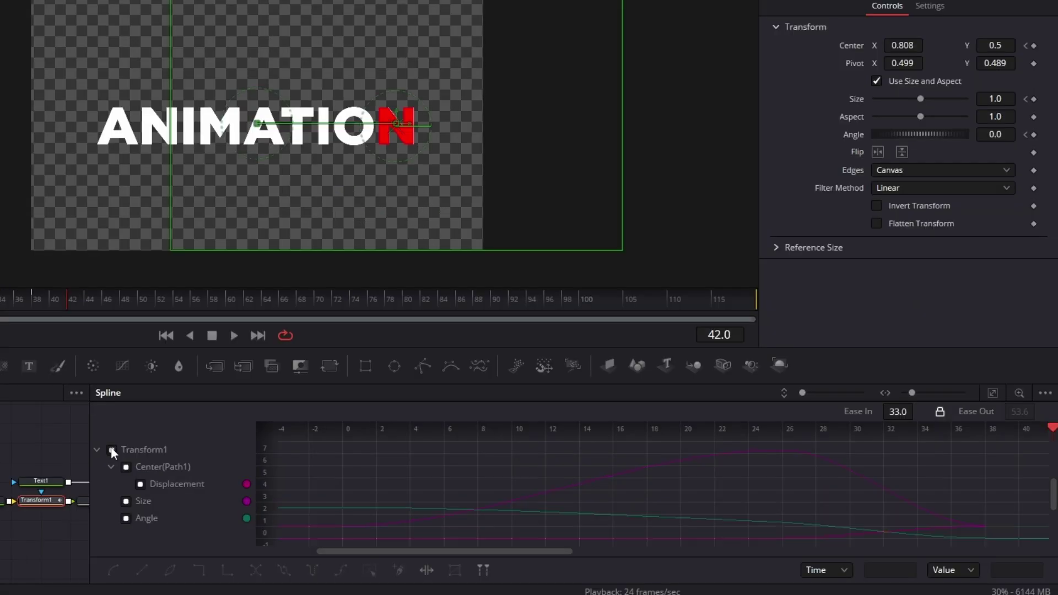
Show only Transform1's Angle curve in the Spline editor of the Tutorial #2 composition to examine its keyframes
{"action": "left_click", "coordinate": [111, 449]}
{"action": "left_click", "coordinate": [126, 467]}
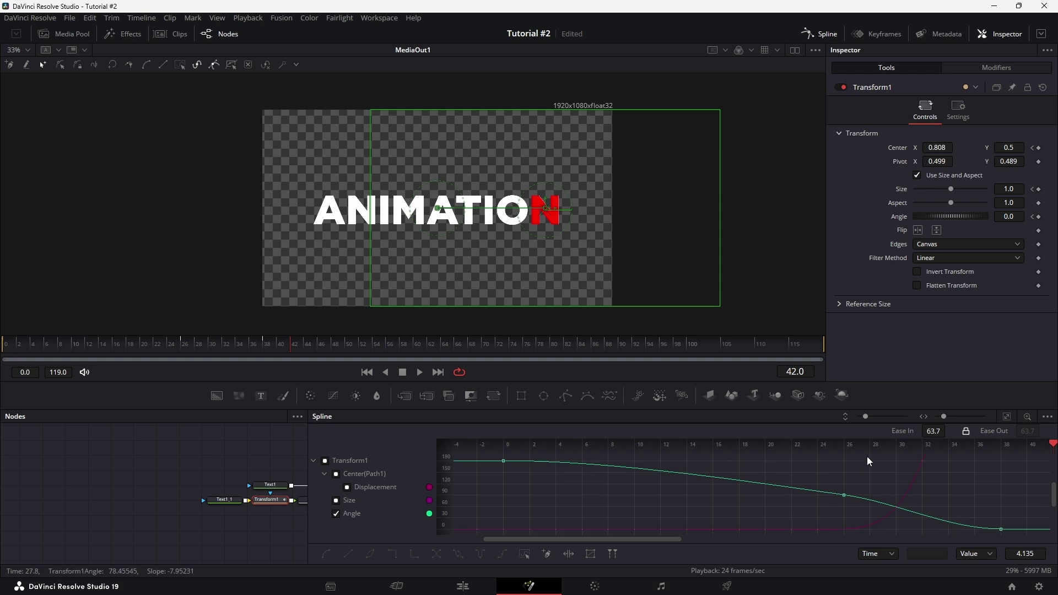
{"action": "right_click", "coordinate": [681, 480]}
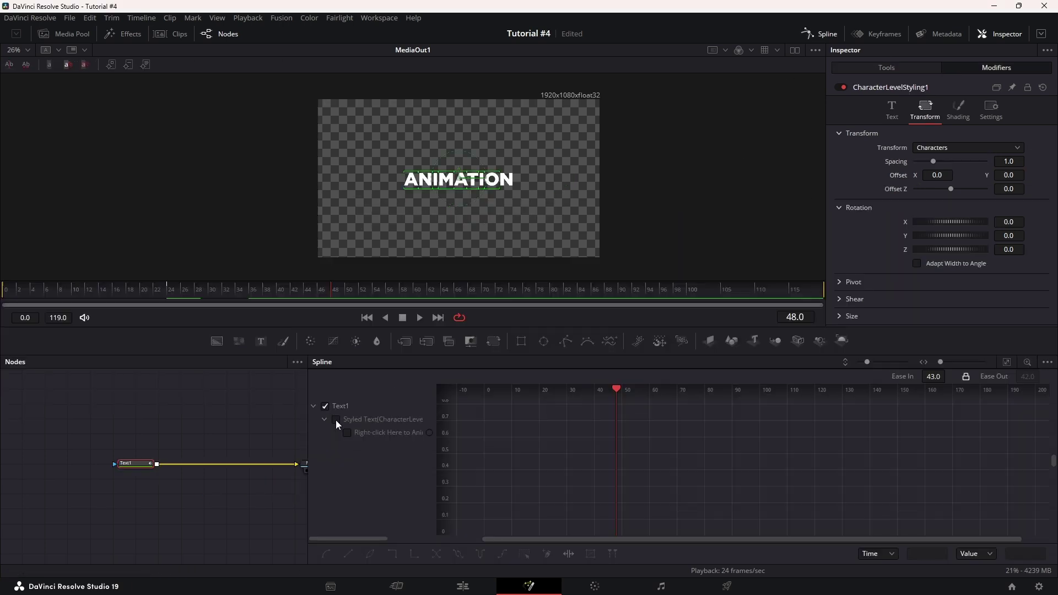
Display Text1's character-level styling curve fitted to the Spline view in Tutorial #4 and smooth its keyframes
{"action": "left_click", "coordinate": [1007, 362]}
{"action": "key", "text": "shift+s"}
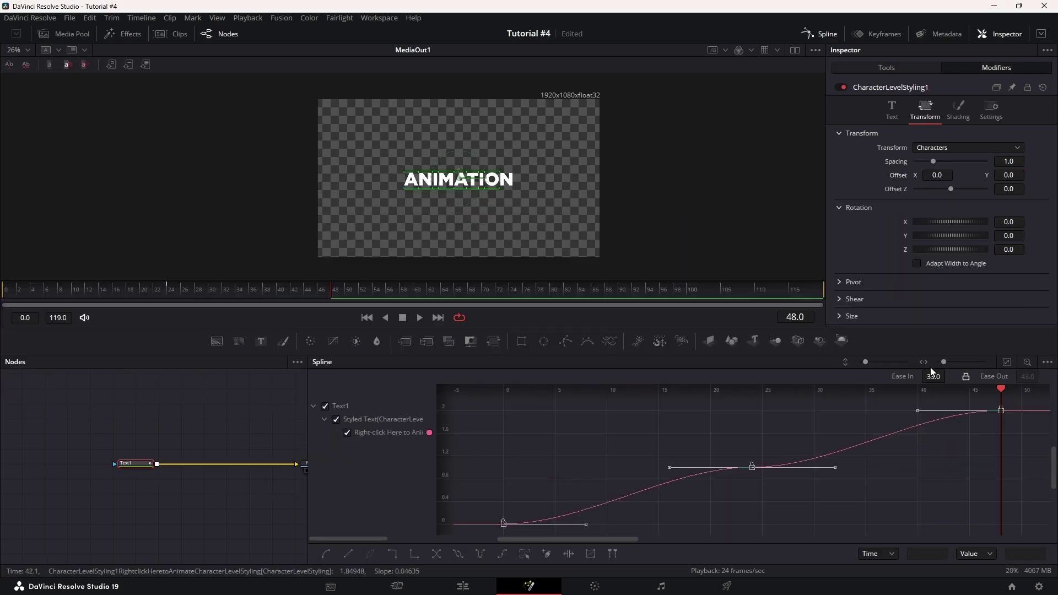